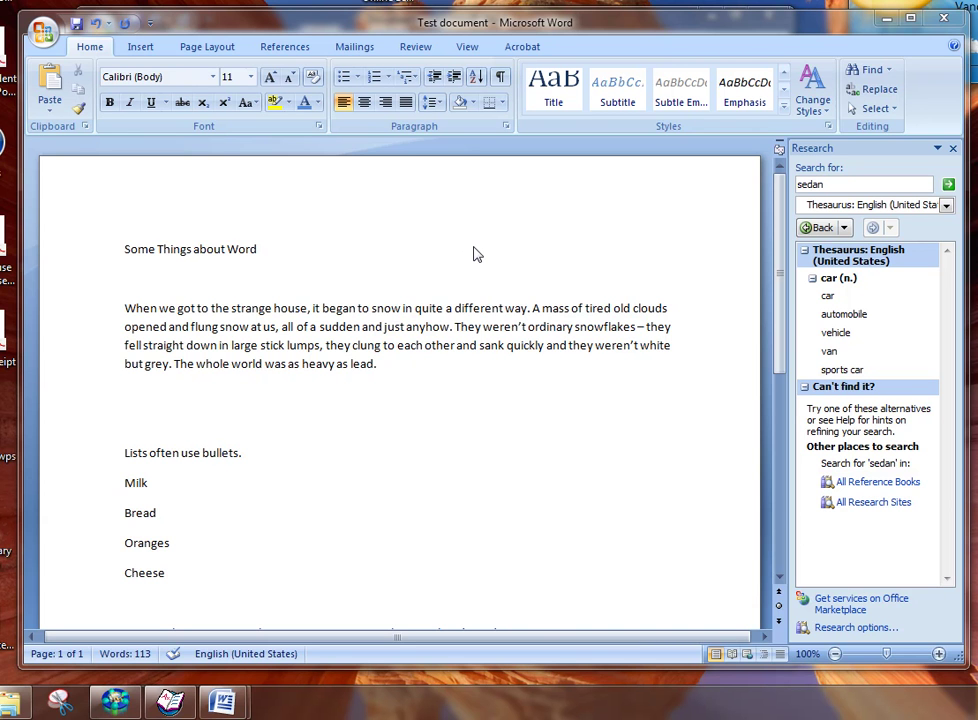
Set the font of the paragraph beginning "When we got to the strange house" to Comic Sans MS.
{"action": "left_click", "coordinate": [128, 280]}
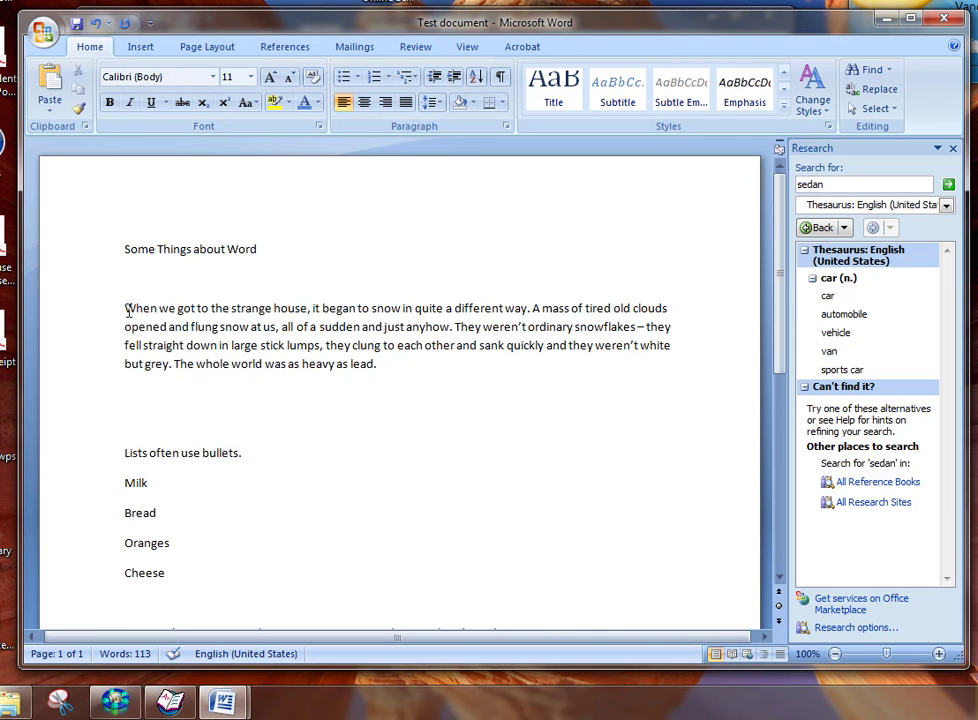
{"action": "left_click_drag", "start_coordinate": [127, 309], "coordinate": [389, 365]}
{"action": "left_click", "coordinate": [213, 77]}
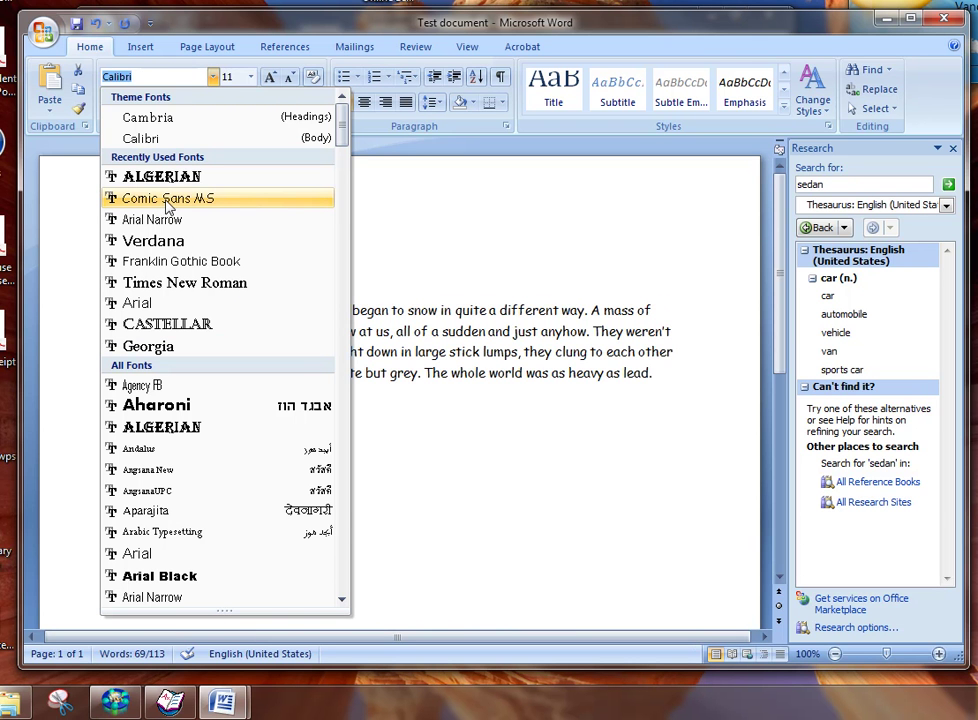
{"action": "mouse_move", "coordinate": [344, 130]}
{"action": "left_mouse_down"}
{"action": "mouse_move", "coordinate": [341, 280]}
{"action": "mouse_move", "coordinate": [343, 126]}
{"action": "left_mouse_up"}
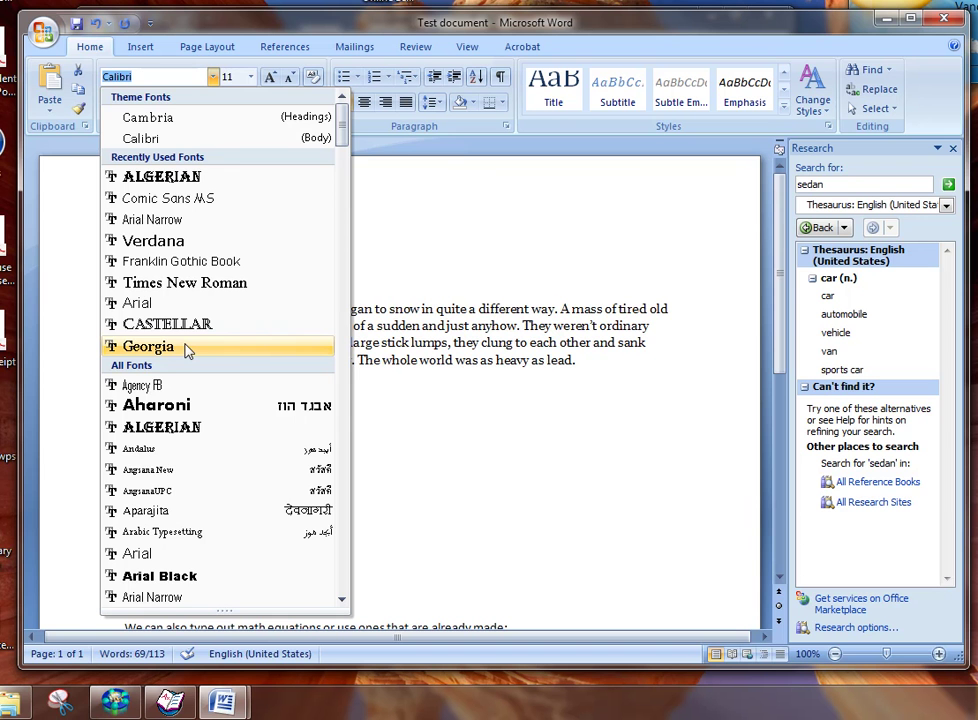
{"action": "scroll", "coordinate": [185, 349], "scroll_direction": "down", "scroll_amount": 7}
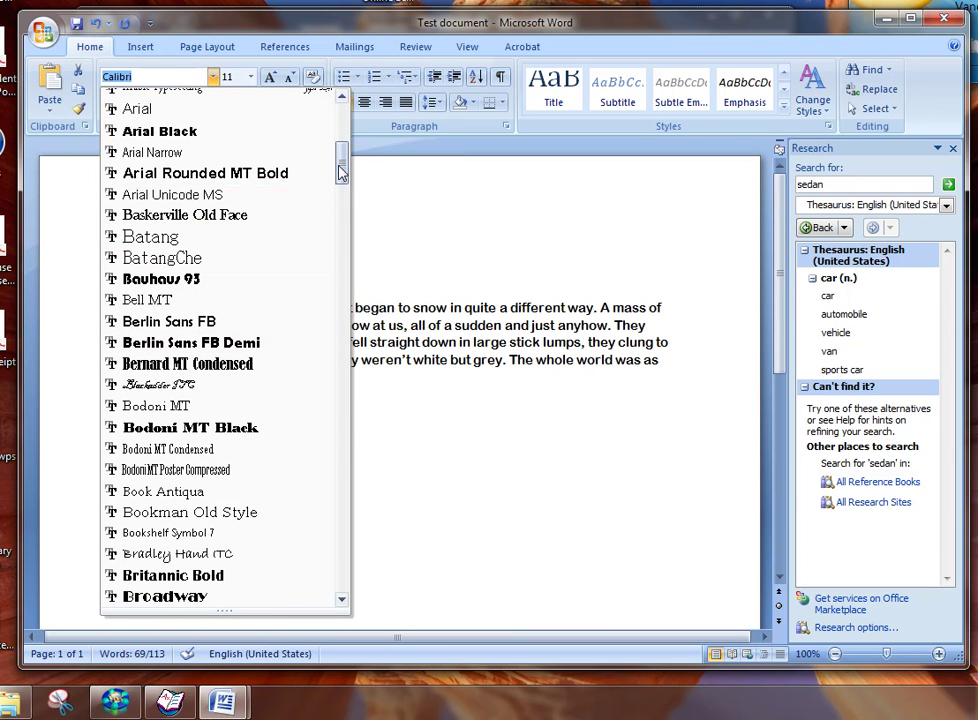
{"action": "left_click_drag", "start_coordinate": [341, 155], "coordinate": [346, 128]}
{"action": "left_click", "coordinate": [168, 198]}
{"action": "left_click", "coordinate": [322, 234]}
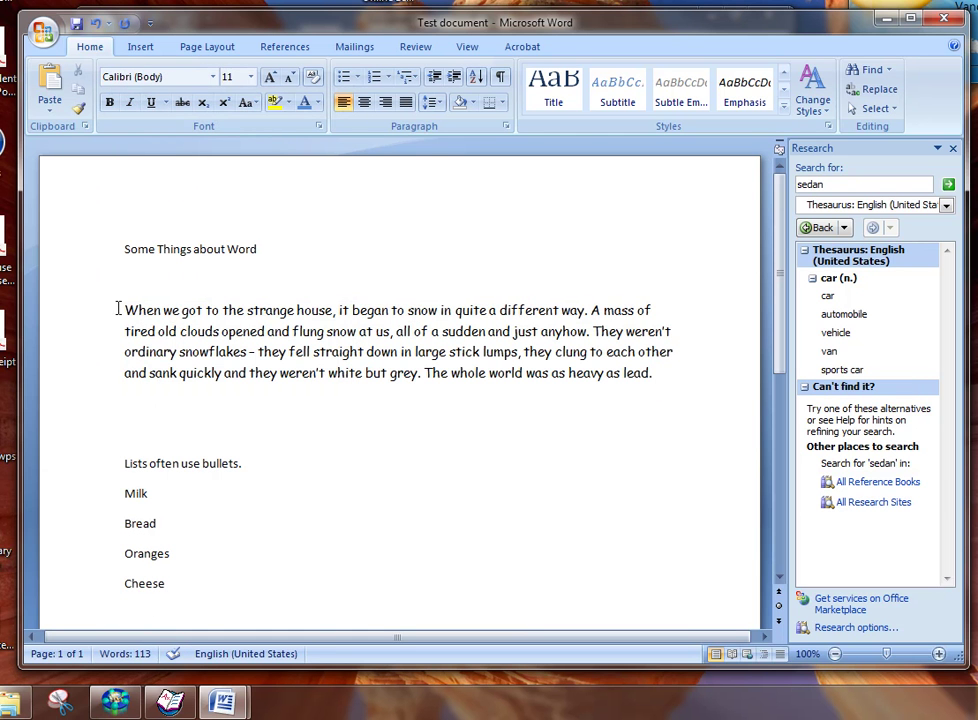
Set the font size of the whole Comic Sans paragraph to 12.
{"action": "left_click_drag", "start_coordinate": [124, 310], "coordinate": [658, 380]}
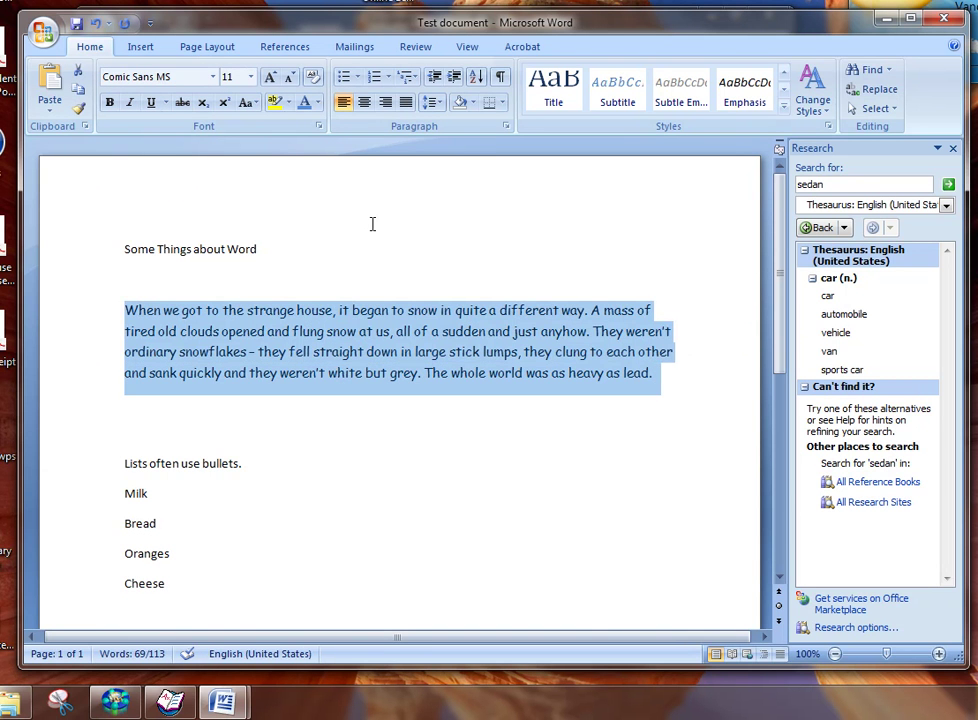
{"action": "left_click", "coordinate": [250, 77]}
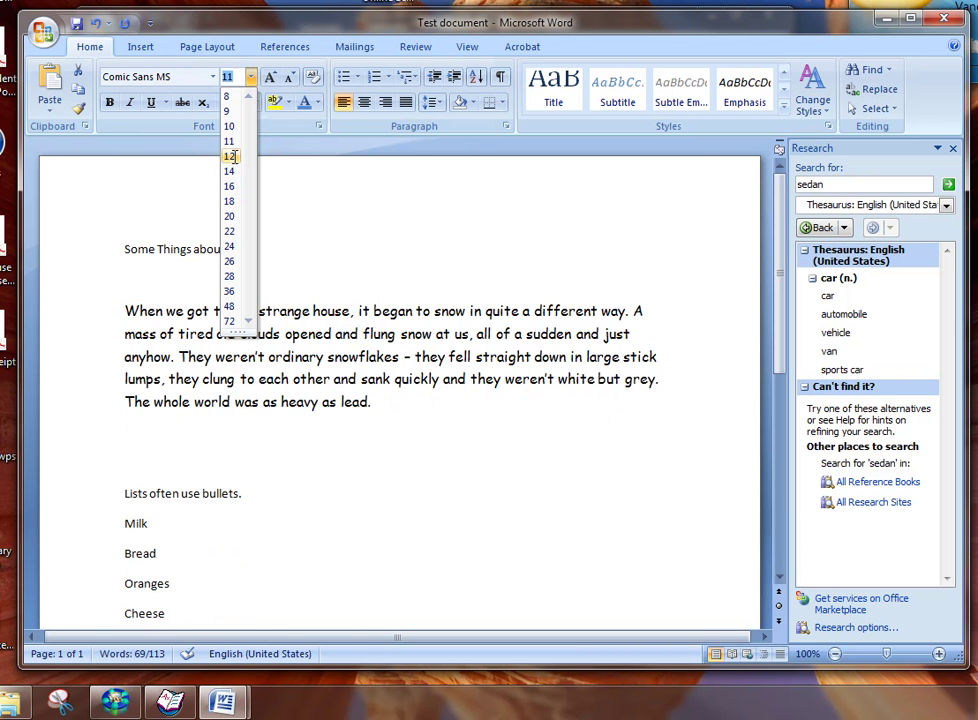
{"action": "left_click", "coordinate": [232, 156]}
{"action": "left_click", "coordinate": [275, 193]}
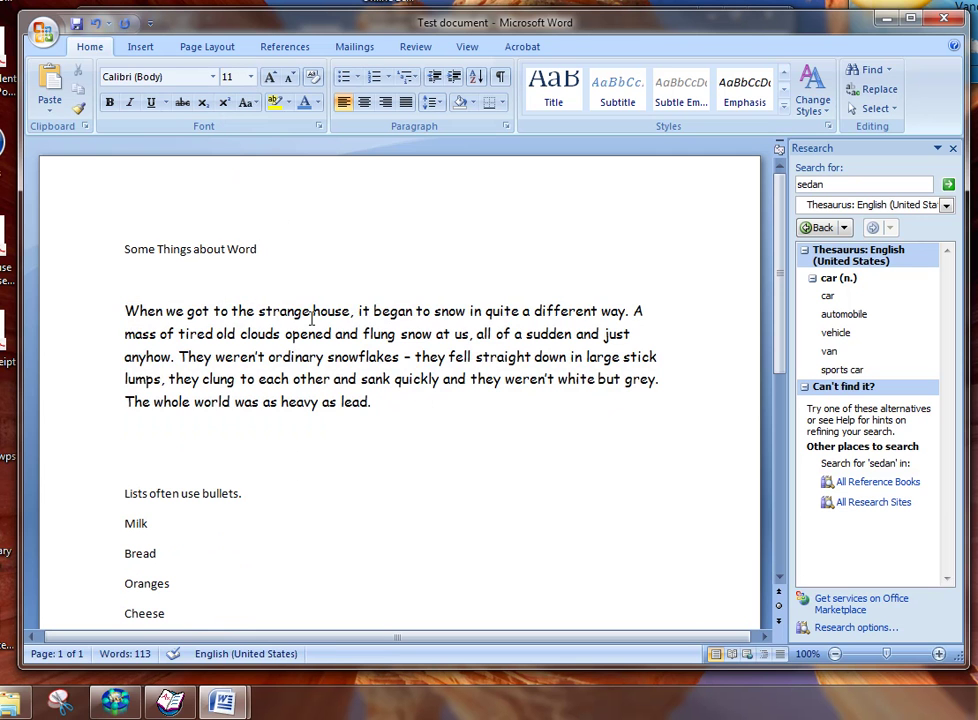
Preview other font sizes such as 8 on the paragraph and keep size 12.
{"action": "left_click", "coordinate": [250, 77]}
{"action": "left_click", "coordinate": [162, 273]}
{"action": "left_click_drag", "start_coordinate": [126, 310], "coordinate": [384, 398]}
{"action": "left_click", "coordinate": [250, 77]}
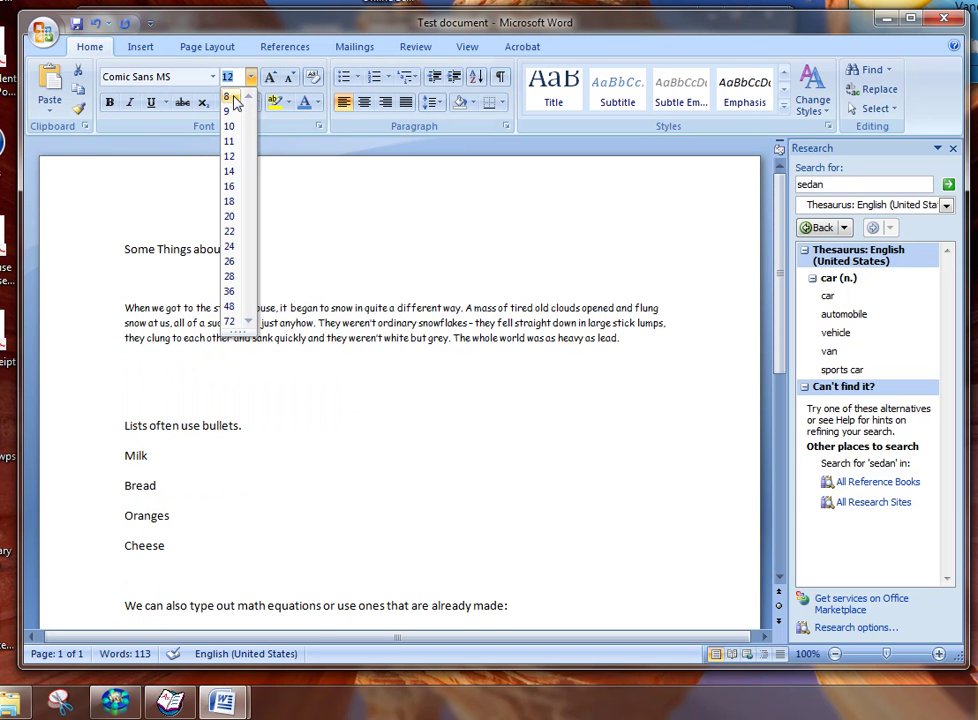
{"action": "left_click", "coordinate": [231, 157]}
{"action": "left_click", "coordinate": [421, 234]}
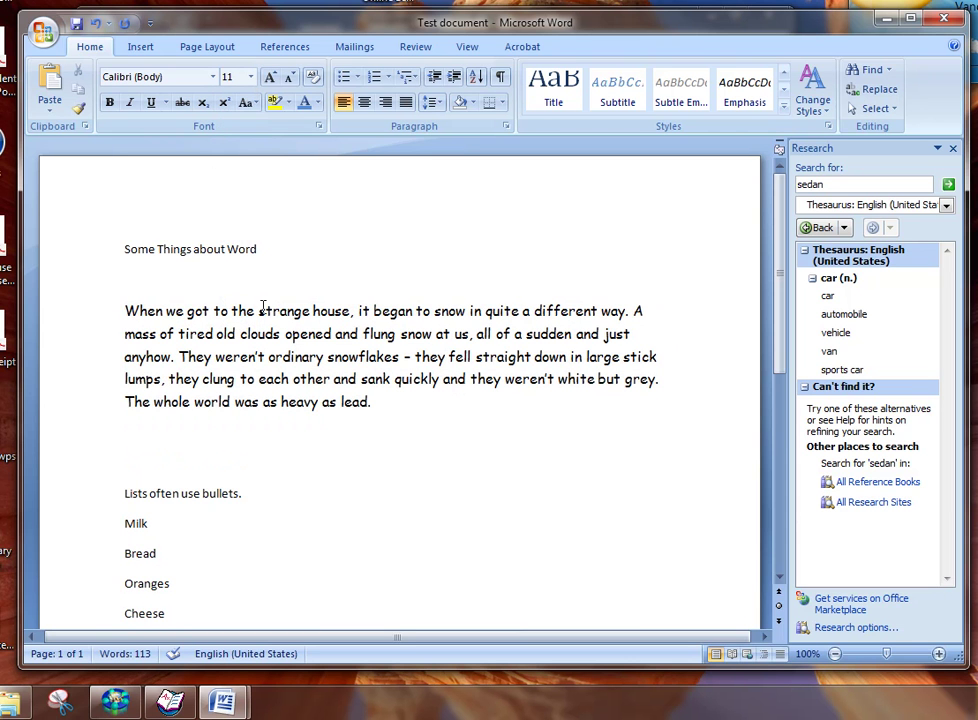
Colour the phrase "When we got to the strange house," with a custom light blue font colour, RGB 148, 166, 240.
{"action": "left_click_drag", "start_coordinate": [125, 311], "coordinate": [353, 312]}
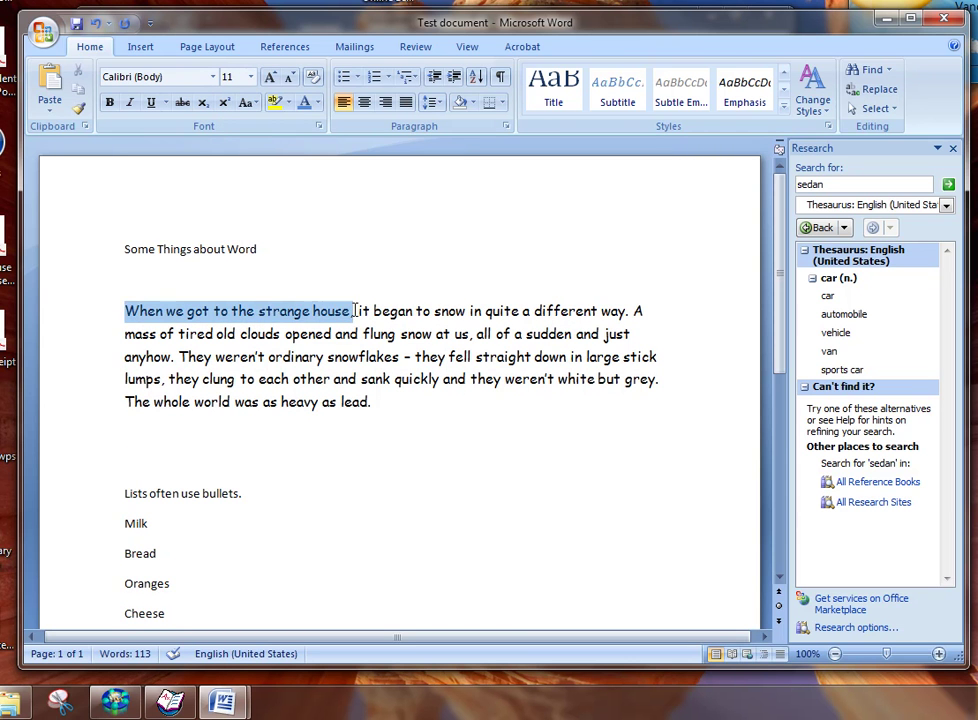
{"action": "left_click", "coordinate": [318, 104]}
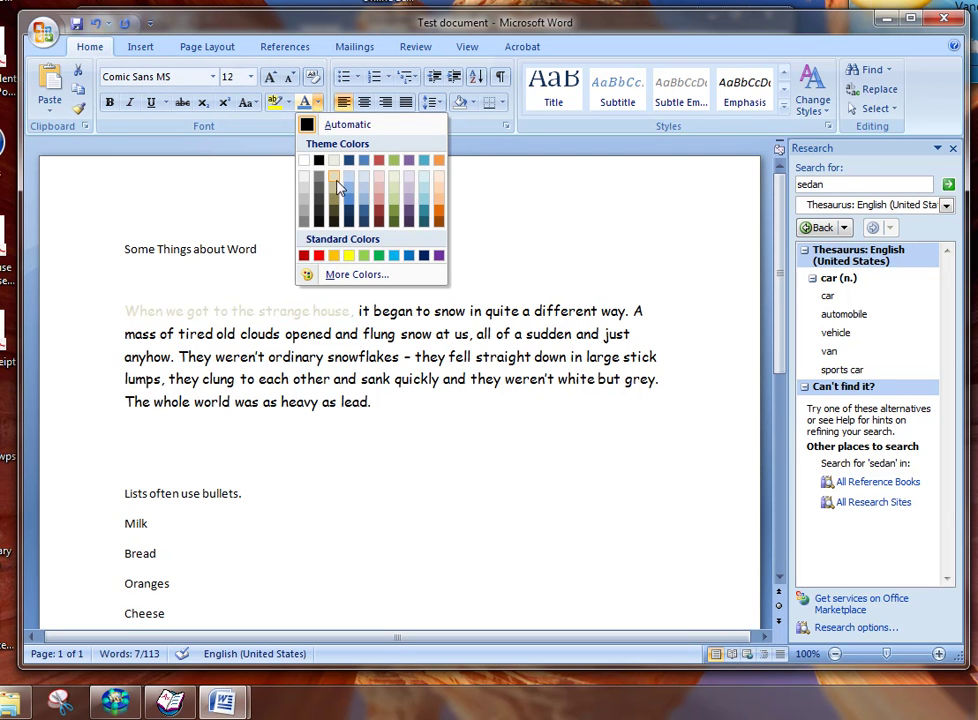
{"action": "left_click", "coordinate": [340, 274]}
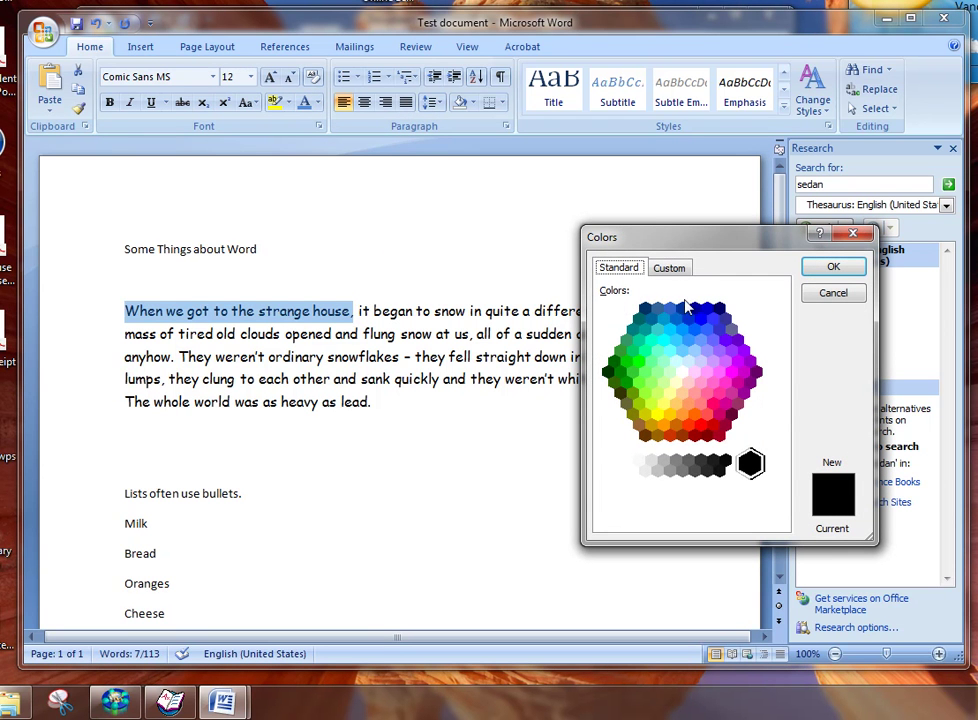
{"action": "left_click", "coordinate": [669, 269]}
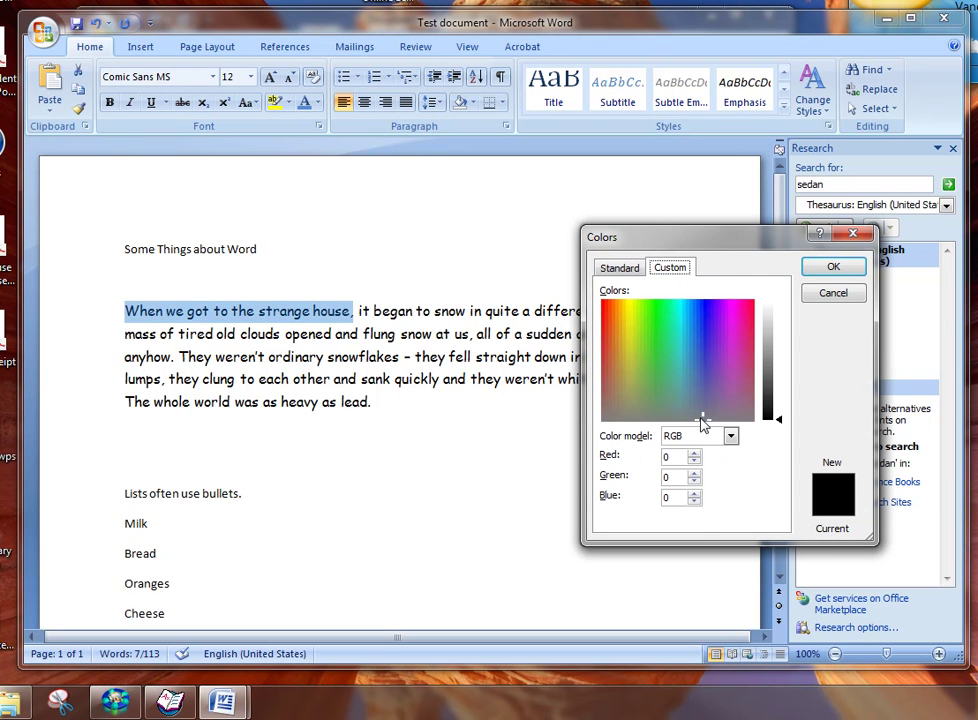
{"action": "left_click_drag", "start_coordinate": [701, 416], "coordinate": [698, 334]}
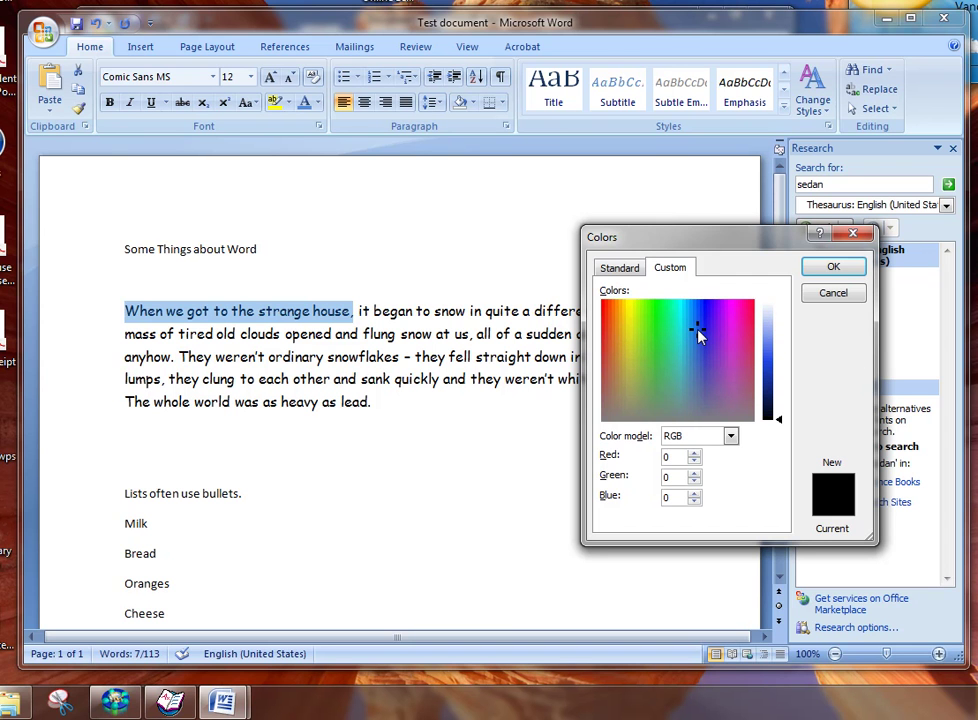
{"action": "left_click", "coordinate": [768, 323]}
{"action": "left_click_drag", "start_coordinate": [768, 328], "coordinate": [768, 338]}
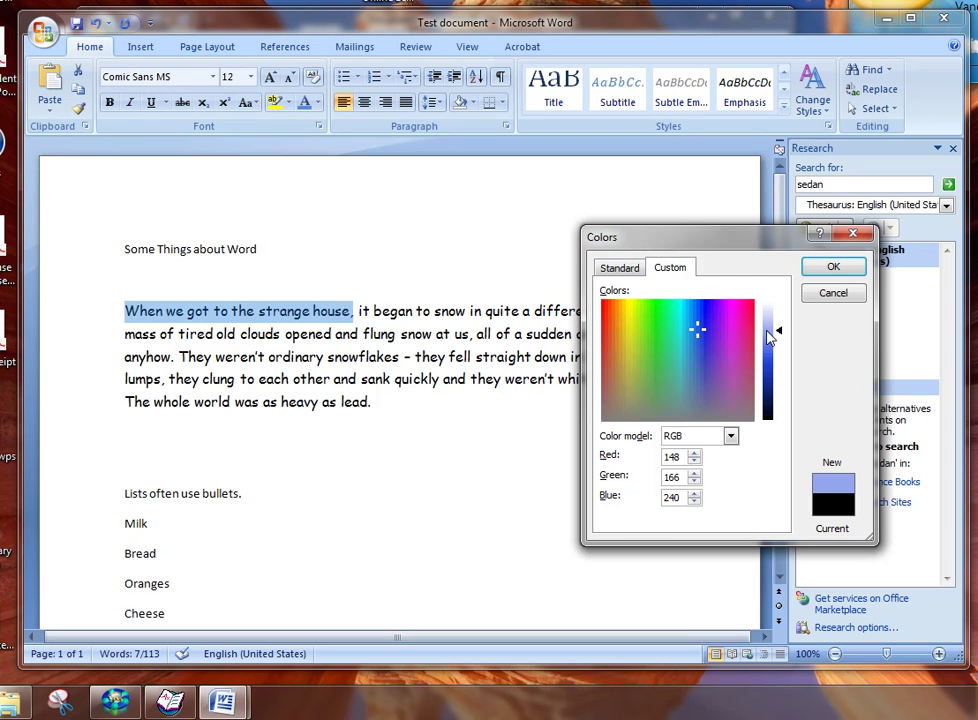
{"action": "left_click", "coordinate": [828, 270]}
{"action": "left_click", "coordinate": [467, 460]}
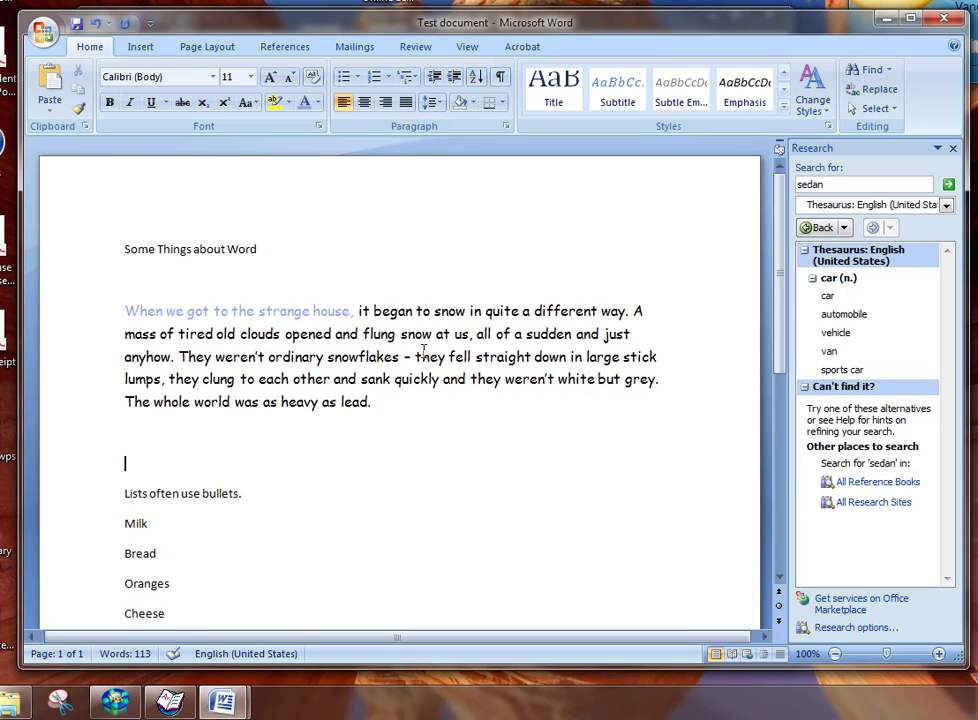
Highlight the phrase "flung snow at us" in yellow.
{"action": "left_click_drag", "start_coordinate": [364, 334], "coordinate": [467, 334]}
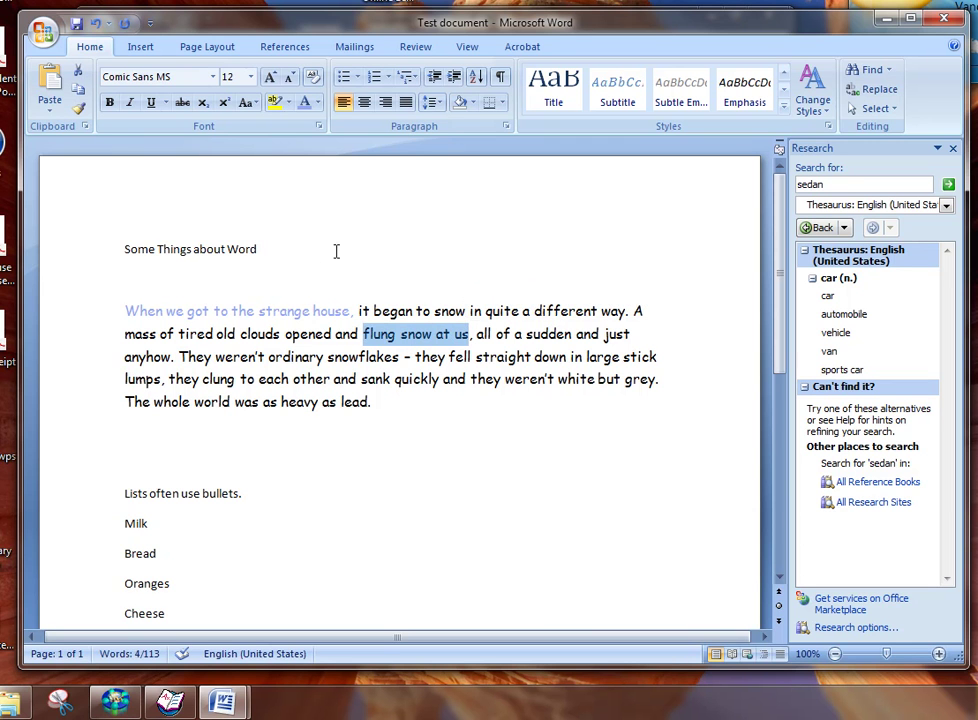
{"action": "left_click", "coordinate": [288, 102]}
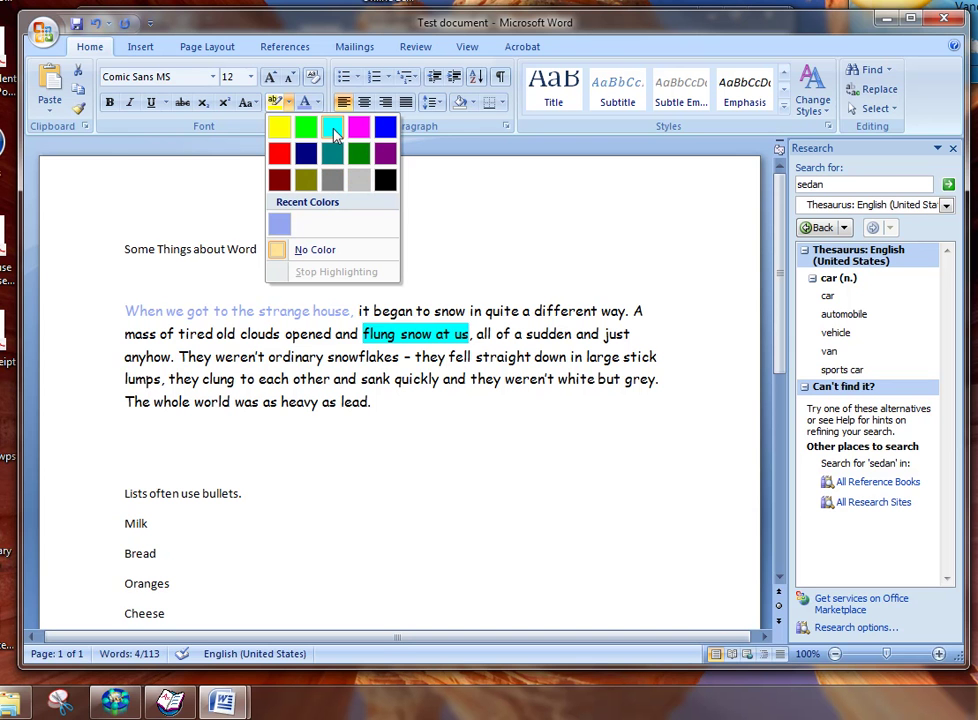
{"action": "left_click", "coordinate": [279, 128]}
{"action": "left_click", "coordinate": [400, 228]}
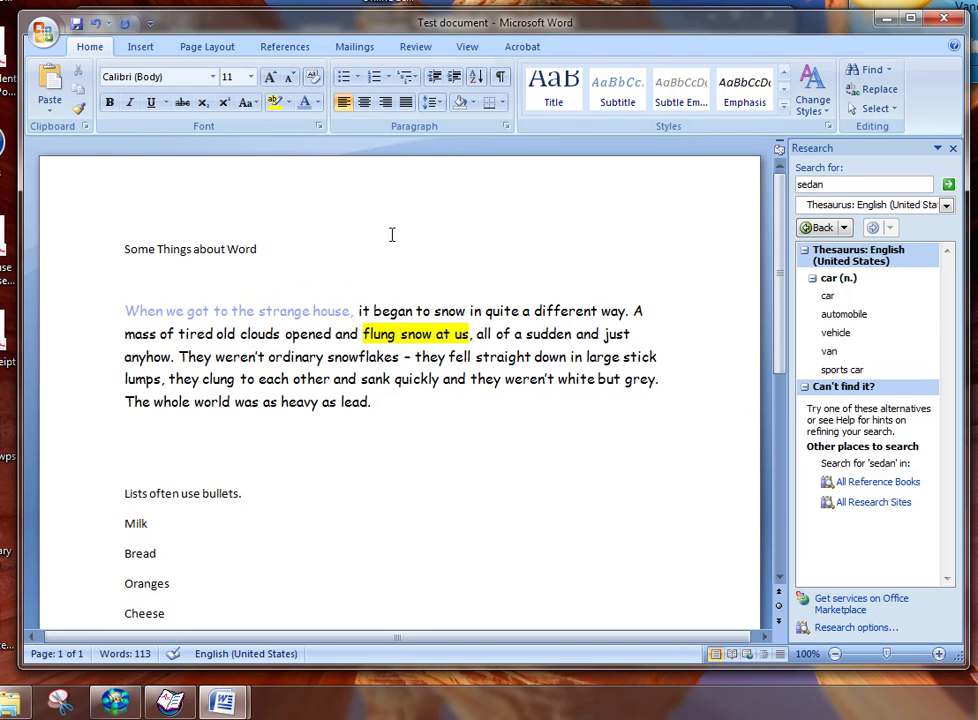
Turn the Milk, Bread, Oranges and Cheese lines into a bulleted list using the multicoloured cross-shaped bullet.
{"action": "scroll", "coordinate": [395, 275], "scroll_direction": "down", "scroll_amount": 2}
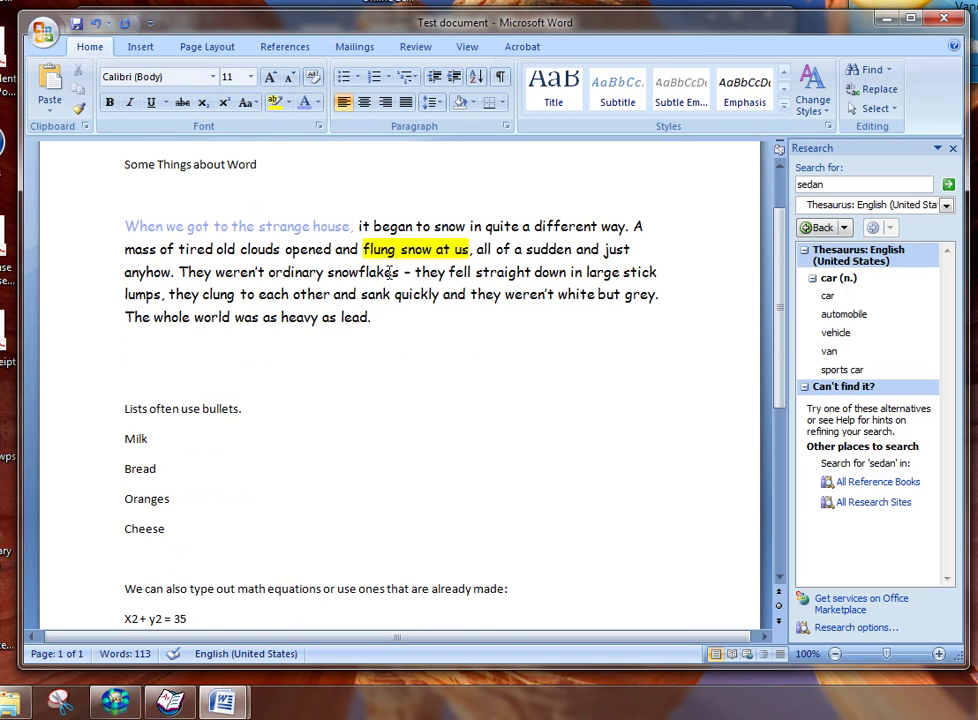
{"action": "scroll", "coordinate": [390, 272], "scroll_direction": "down", "scroll_amount": 2}
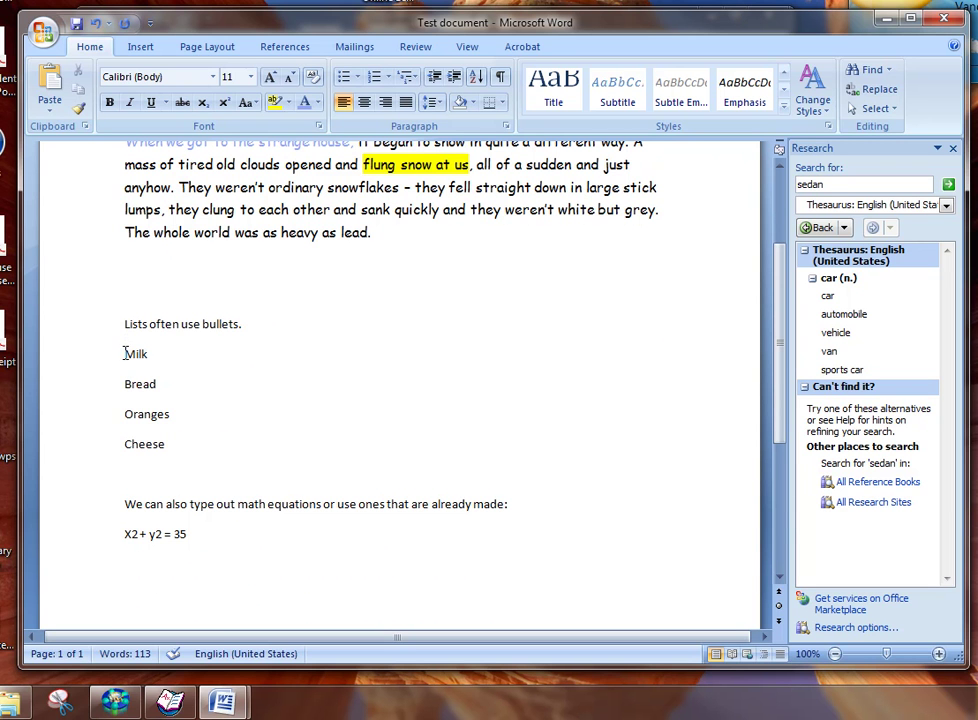
{"action": "left_click_drag", "start_coordinate": [125, 353], "coordinate": [182, 440]}
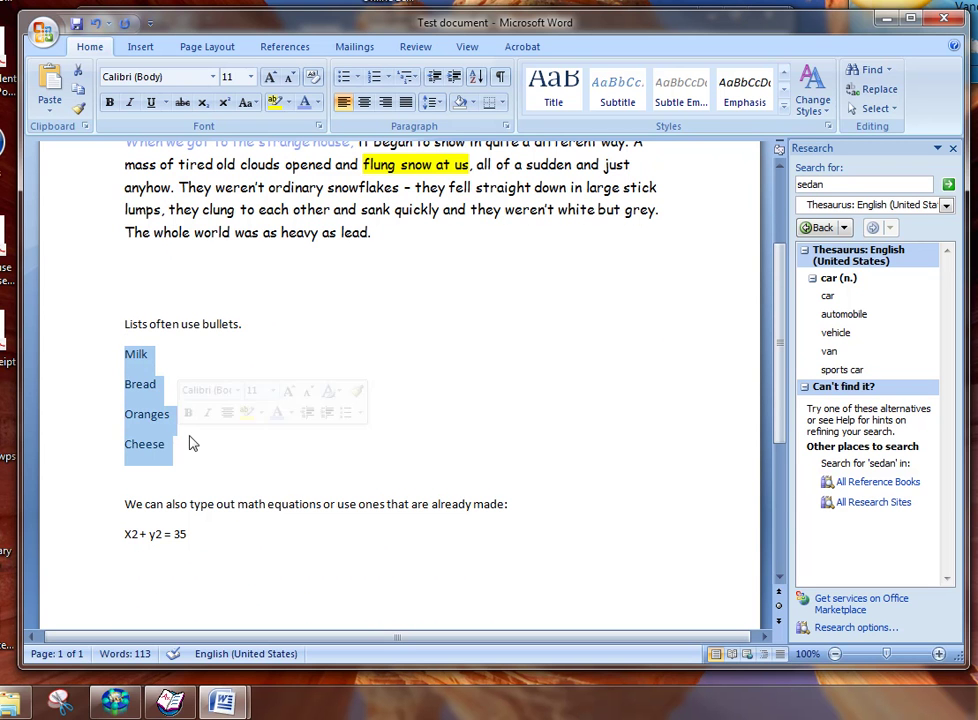
{"action": "left_click", "coordinate": [345, 82]}
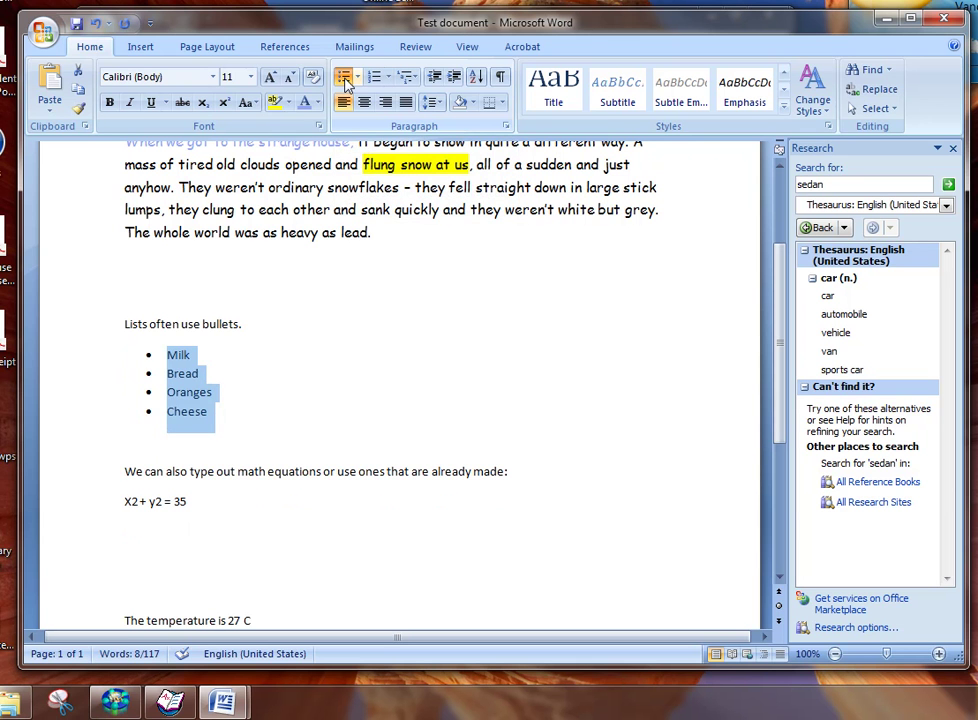
{"action": "left_click", "coordinate": [357, 78]}
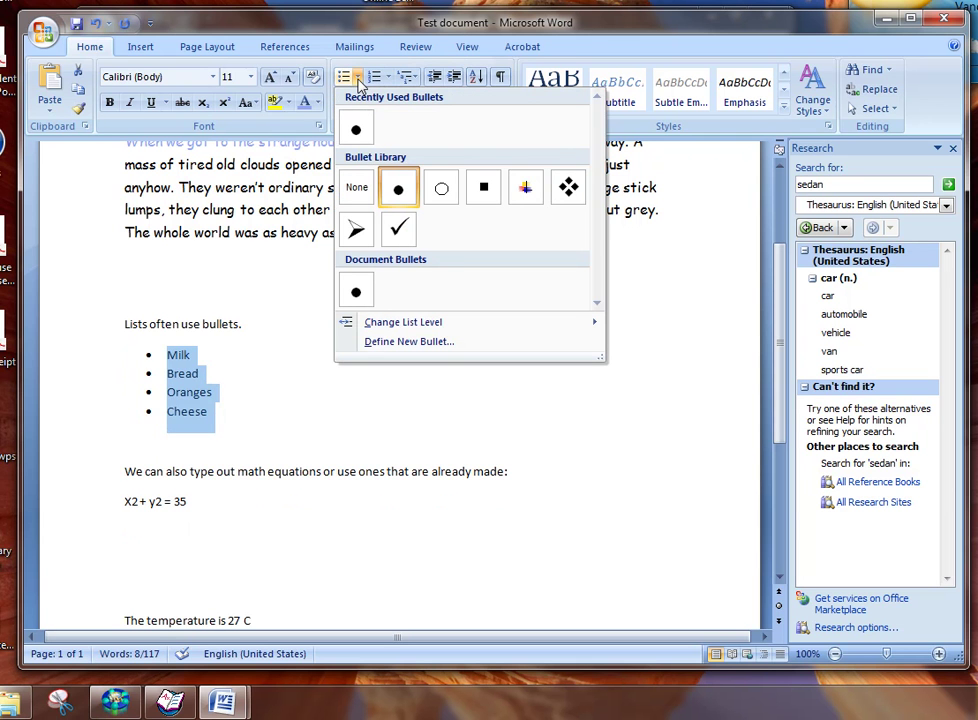
{"action": "left_click", "coordinate": [524, 190]}
{"action": "left_click", "coordinate": [404, 332]}
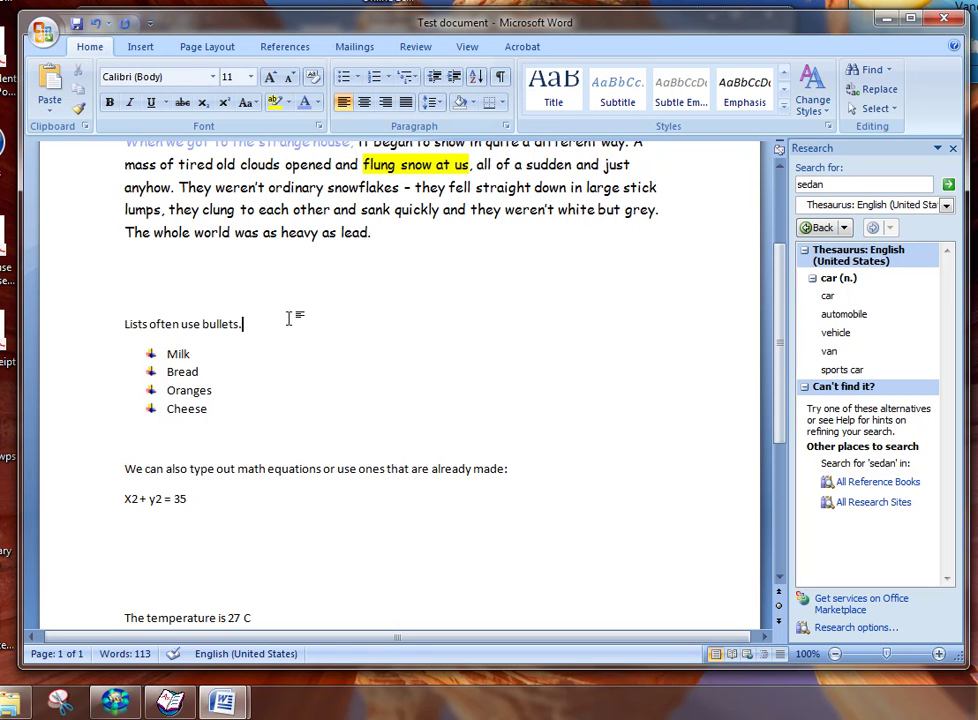
Try centred and right alignment on the snow paragraph, and restore its left alignment.
{"action": "scroll", "coordinate": [290, 318], "scroll_direction": "up", "scroll_amount": 3}
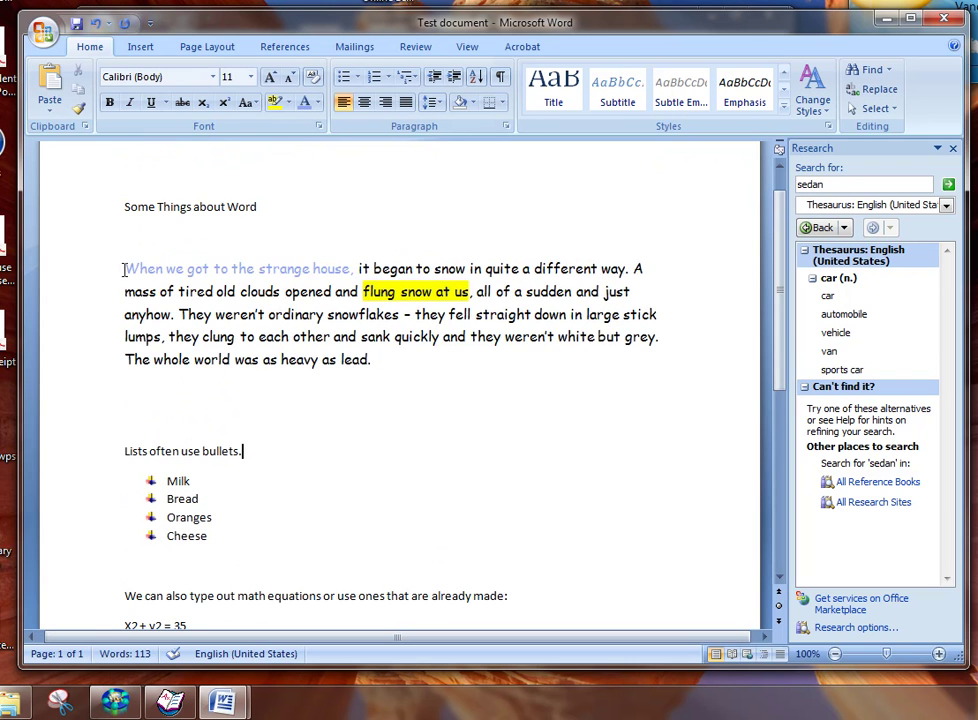
{"action": "left_click_drag", "start_coordinate": [124, 270], "coordinate": [393, 356]}
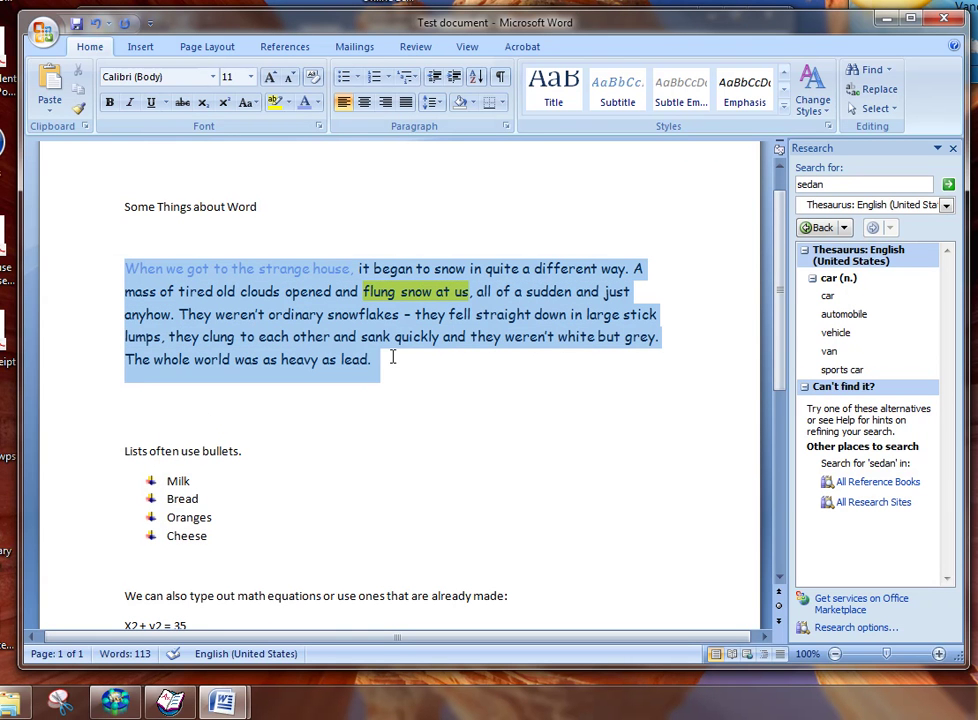
{"action": "left_click", "coordinate": [364, 103]}
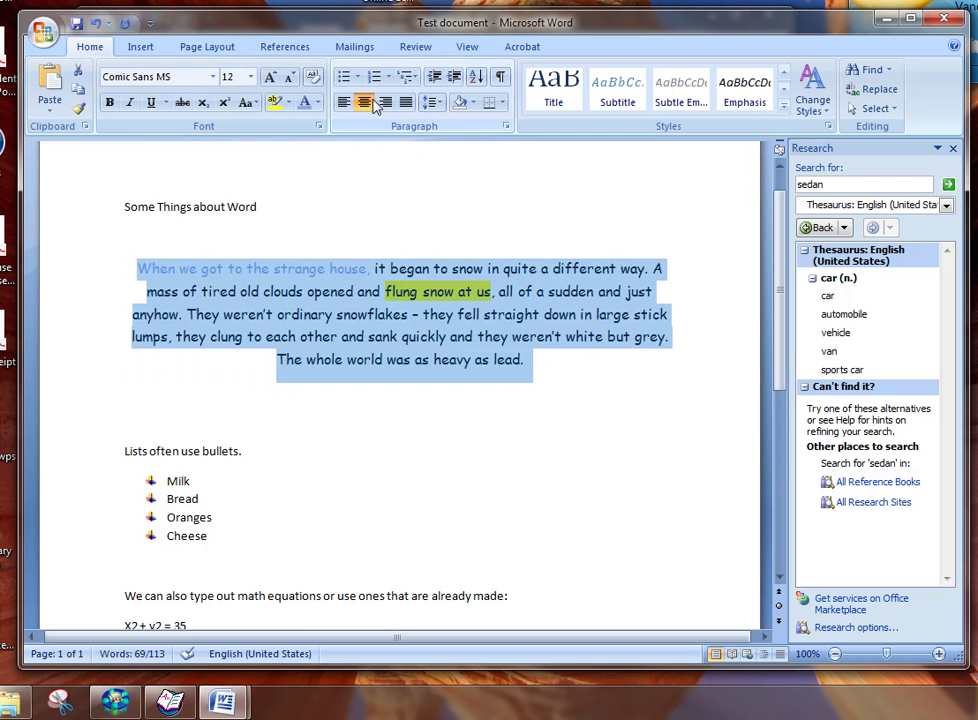
{"action": "left_click", "coordinate": [385, 103]}
{"action": "left_click", "coordinate": [344, 104]}
{"action": "left_click", "coordinate": [325, 207]}
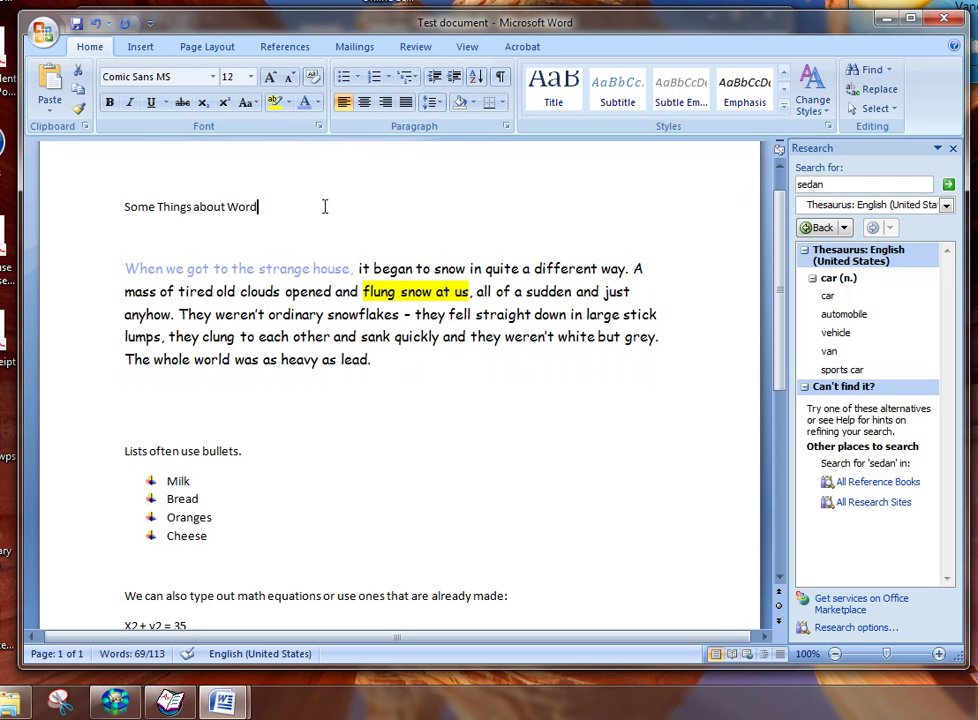
Try a tab indent at the start of the paragraph's first line and remove it again.
{"action": "left_click", "coordinate": [127, 267]}
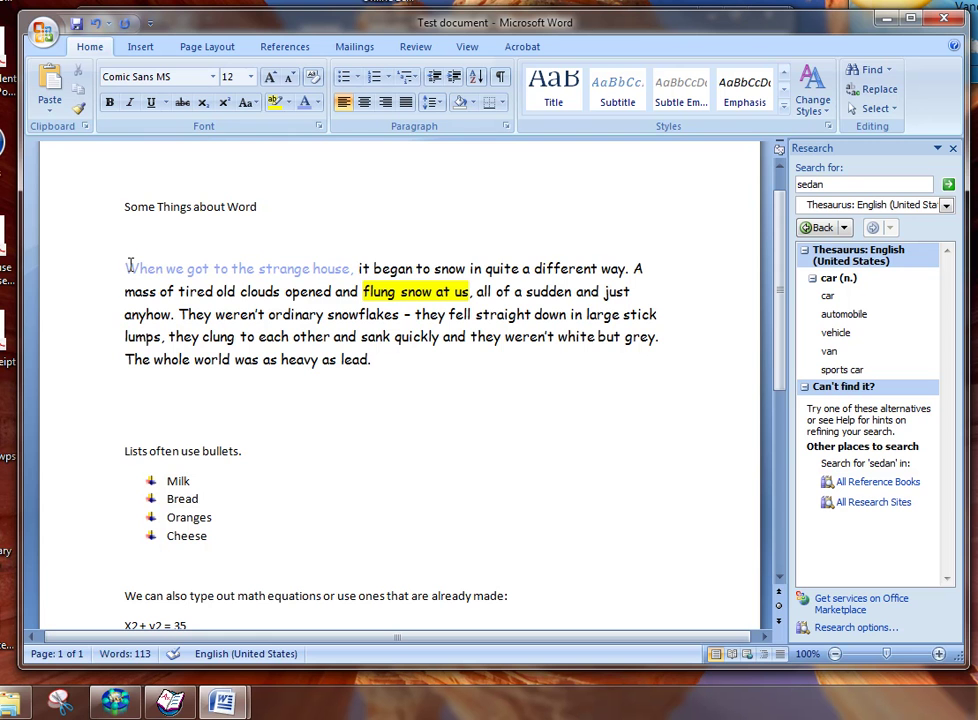
{"action": "key", "text": "Tab"}
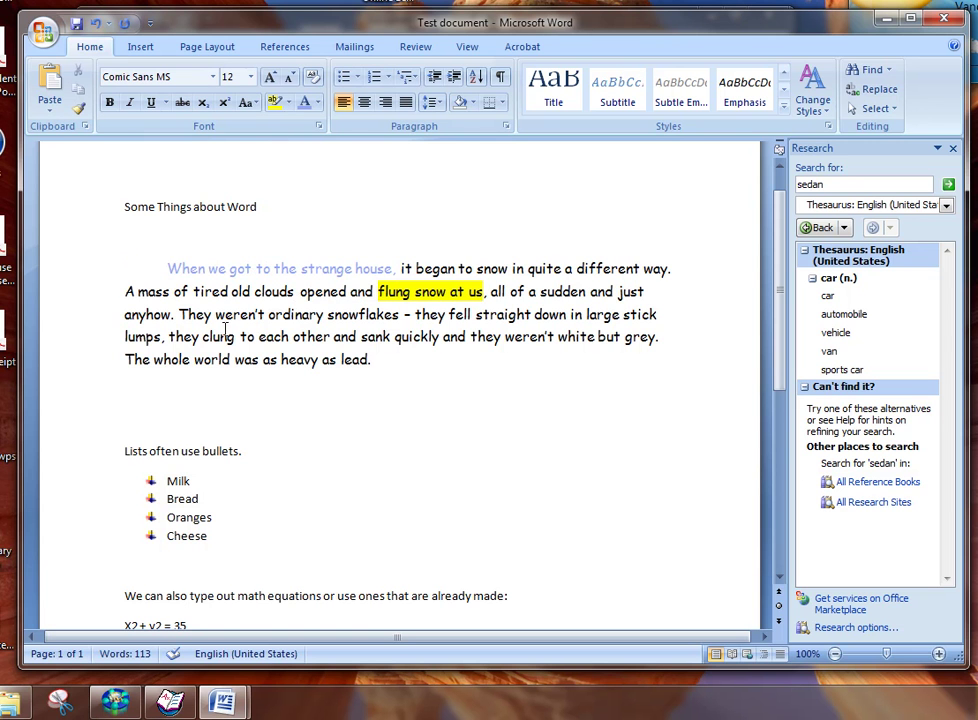
{"action": "key", "text": "BackSpace"}
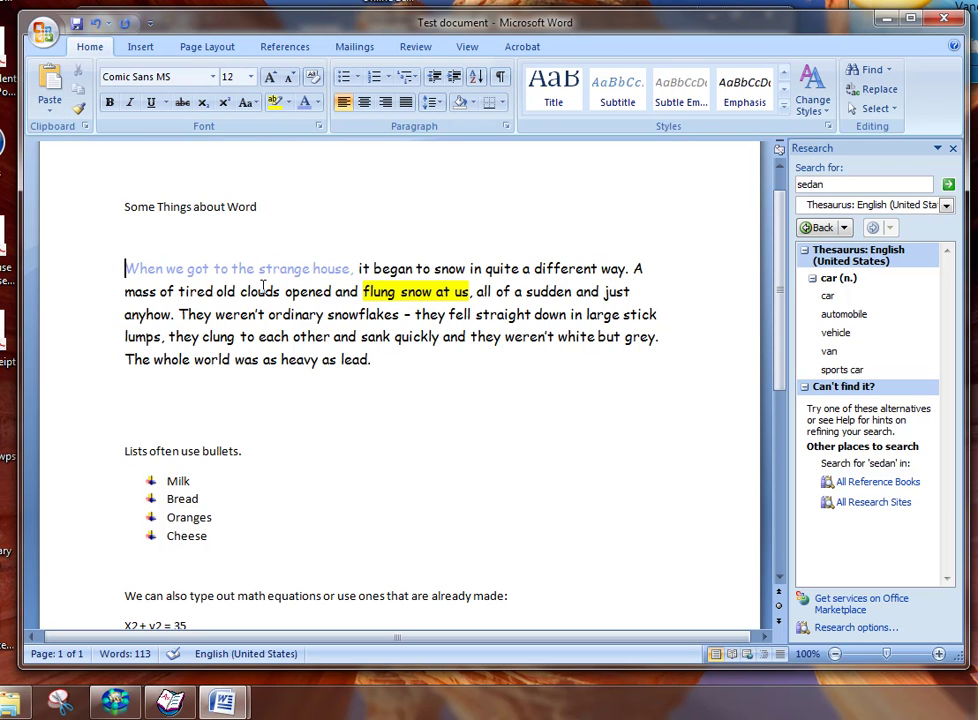
Preview several quick styles on the title "Some Things about Word" and apply the Intense Quote style to it.
{"action": "left_click_drag", "start_coordinate": [262, 207], "coordinate": [100, 160]}
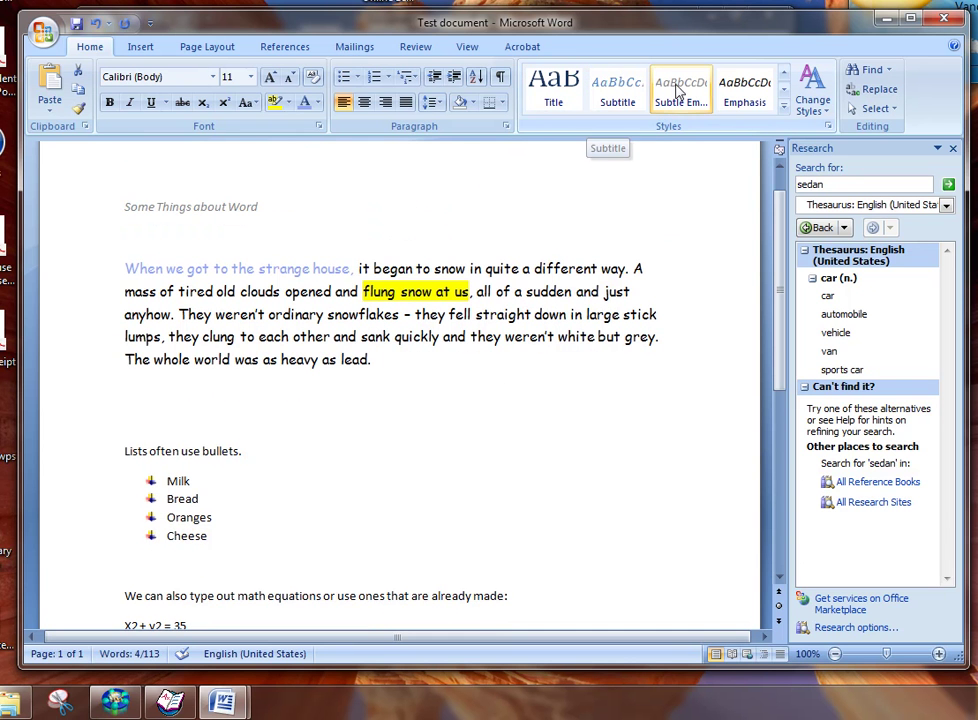
{"action": "left_click", "coordinate": [784, 88]}
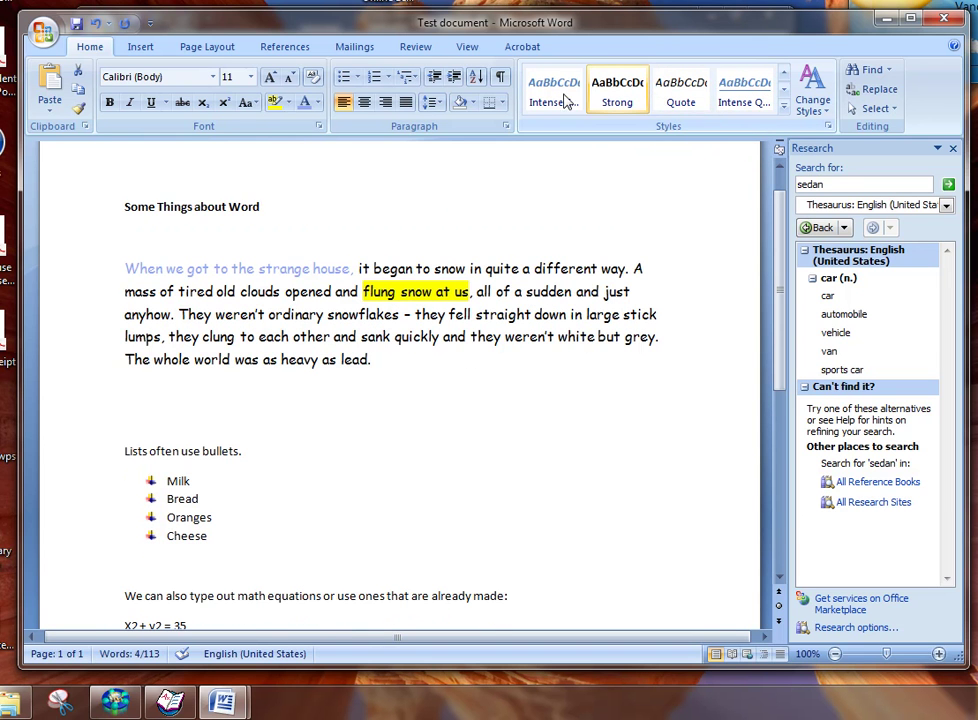
{"action": "left_click", "coordinate": [784, 104]}
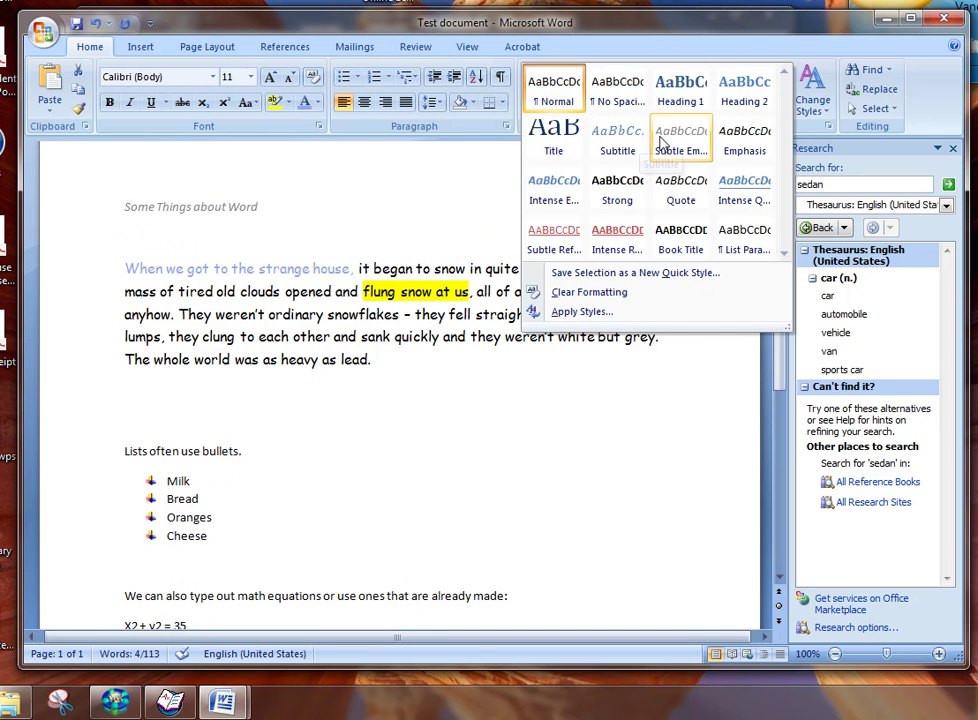
{"action": "left_click", "coordinate": [731, 183]}
{"action": "left_click", "coordinate": [524, 201]}
Make both 2s in the equation X2 + y2 = 35 superscript.
{"action": "scroll", "coordinate": [499, 266], "scroll_direction": "down", "scroll_amount": 2}
{"action": "scroll", "coordinate": [499, 262], "scroll_direction": "down", "scroll_amount": 4}
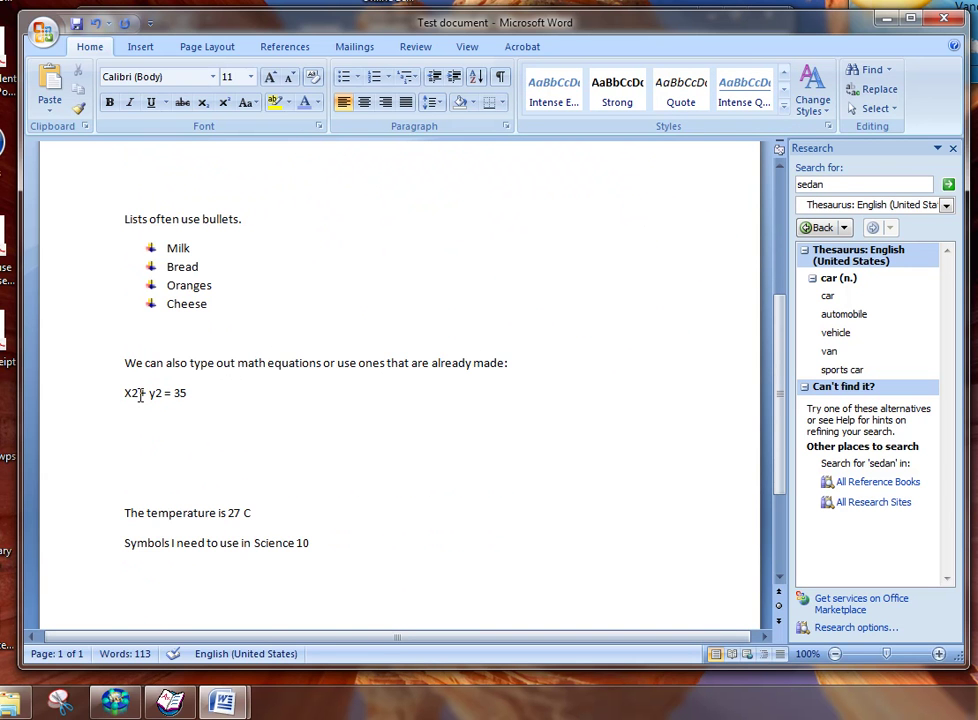
{"action": "left_click_drag", "start_coordinate": [139, 393], "coordinate": [131, 395]}
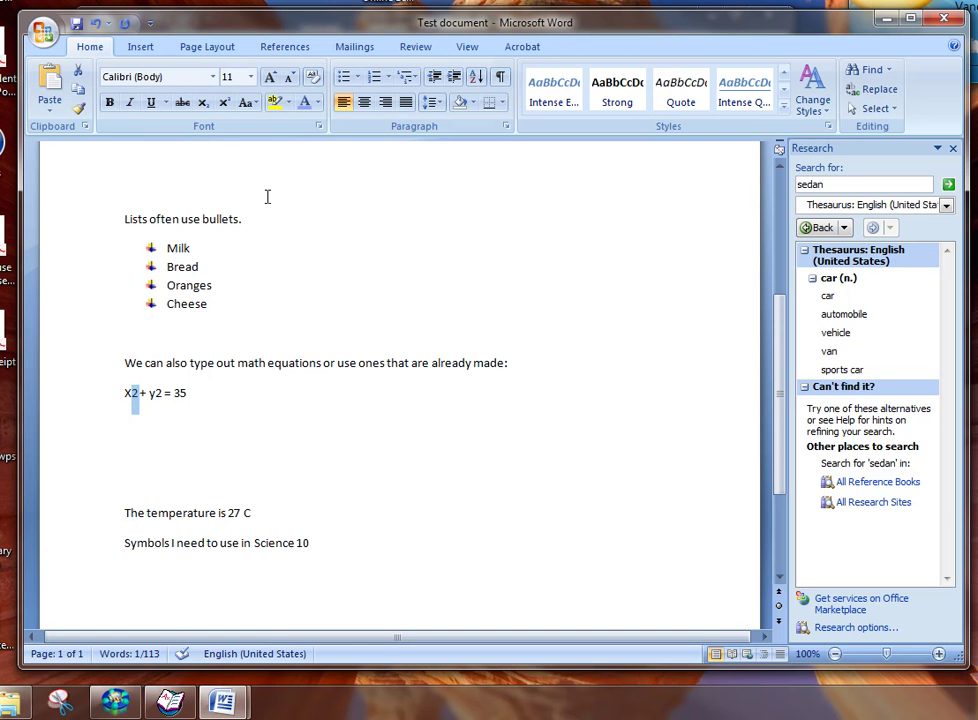
{"action": "left_click", "coordinate": [224, 103]}
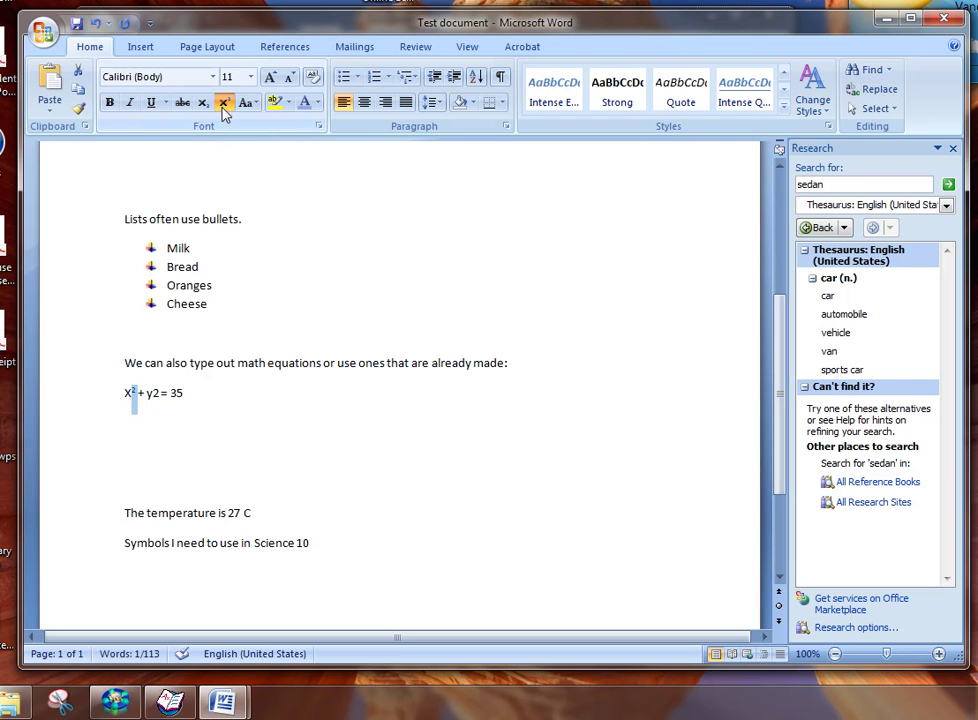
{"action": "left_click_drag", "start_coordinate": [161, 393], "coordinate": [152, 394]}
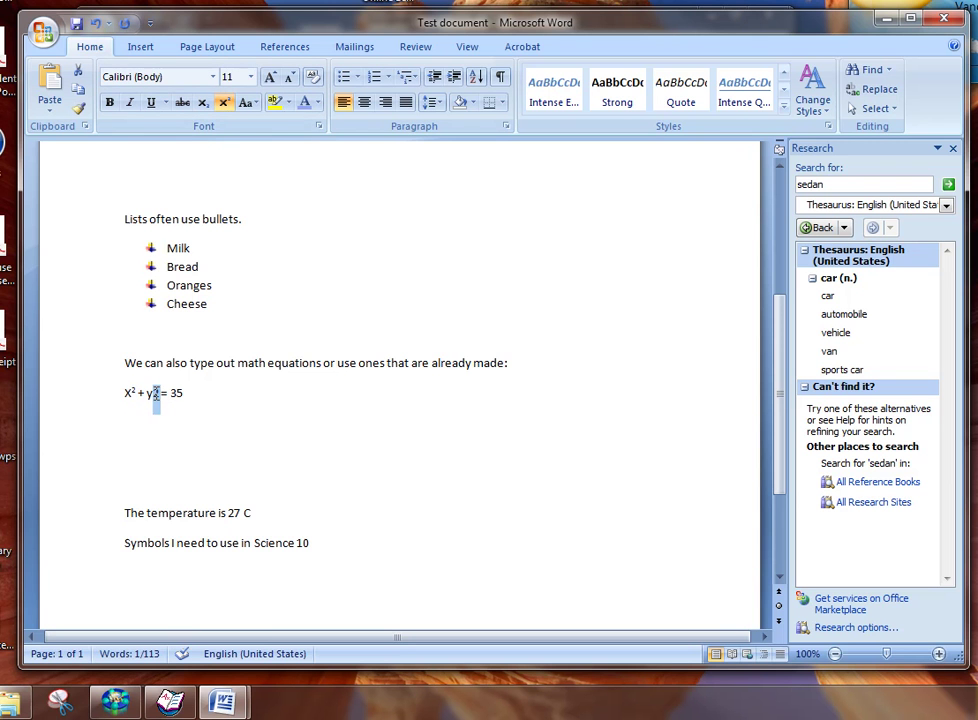
{"action": "left_click", "coordinate": [224, 103]}
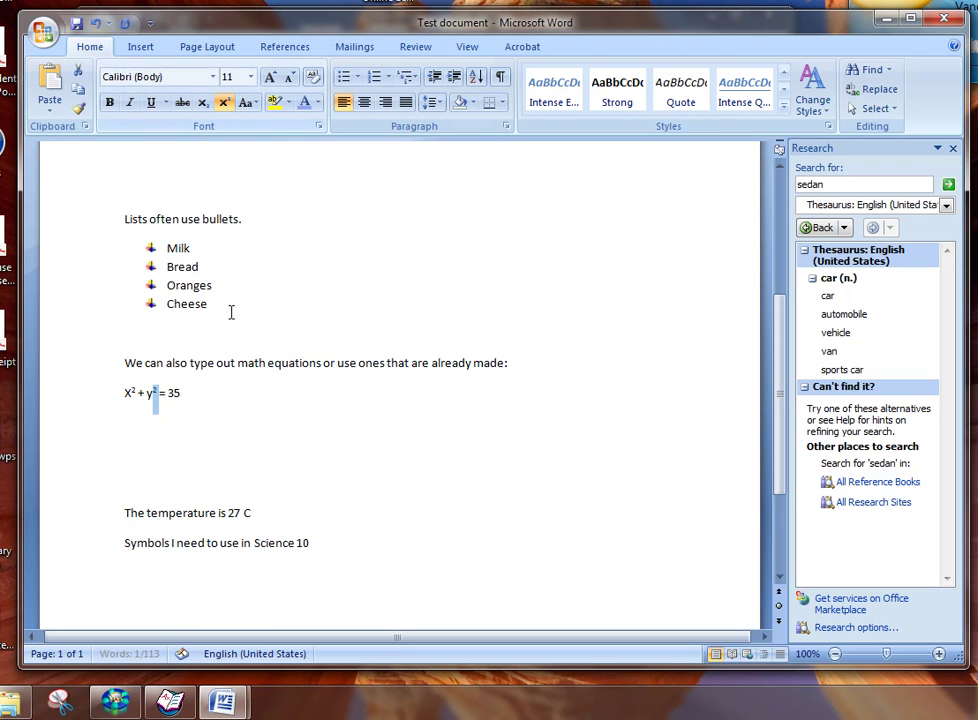
Add a line reading CO2 below the X and y equation and make its 2 subscript.
{"action": "left_click", "coordinate": [214, 389]}
{"action": "key", "text": "Return"}
{"action": "type", "text": "("}
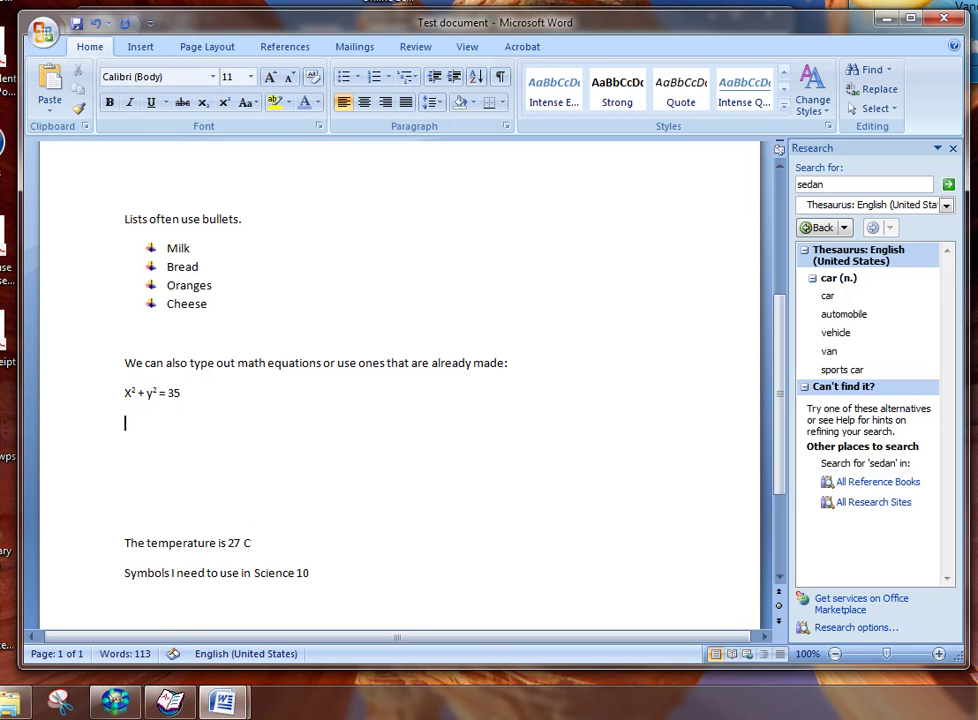
{"action": "type", "text": "CO2"}
{"action": "key", "text": "Return"}
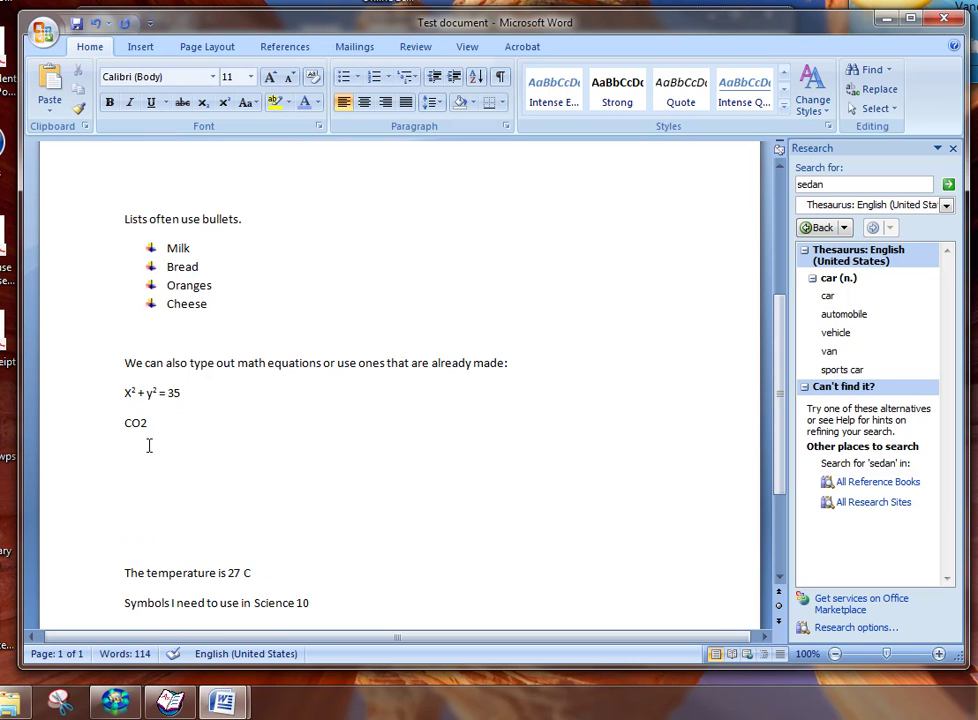
{"action": "left_click_drag", "start_coordinate": [148, 423], "coordinate": [141, 424]}
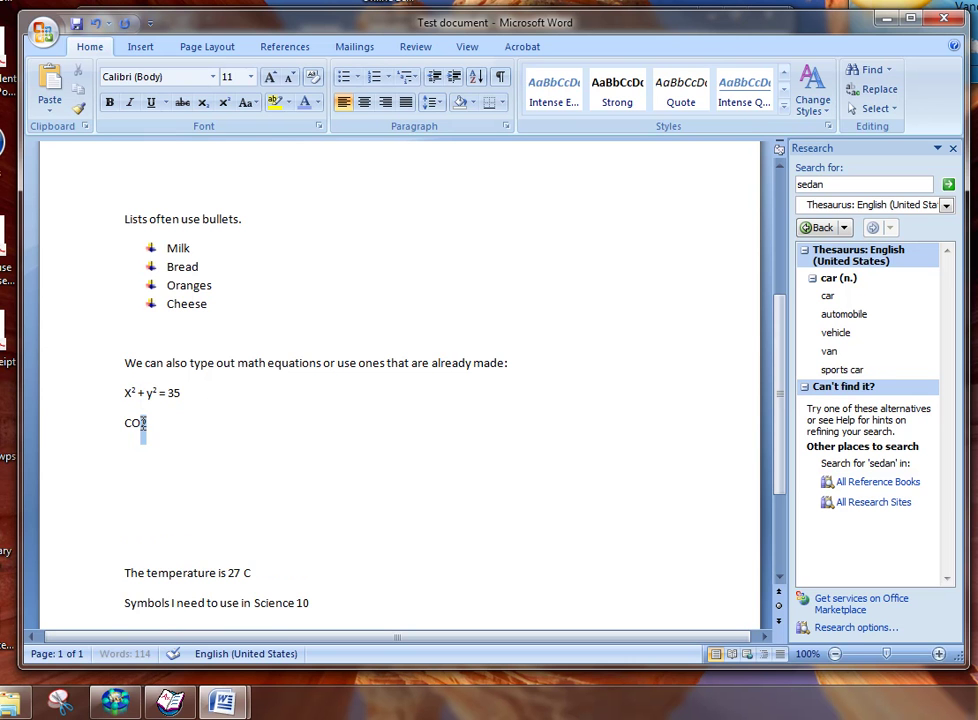
{"action": "left_click", "coordinate": [203, 104]}
{"action": "left_click", "coordinate": [312, 340]}
{"action": "scroll", "coordinate": [331, 441], "scroll_direction": "down", "scroll_amount": 2}
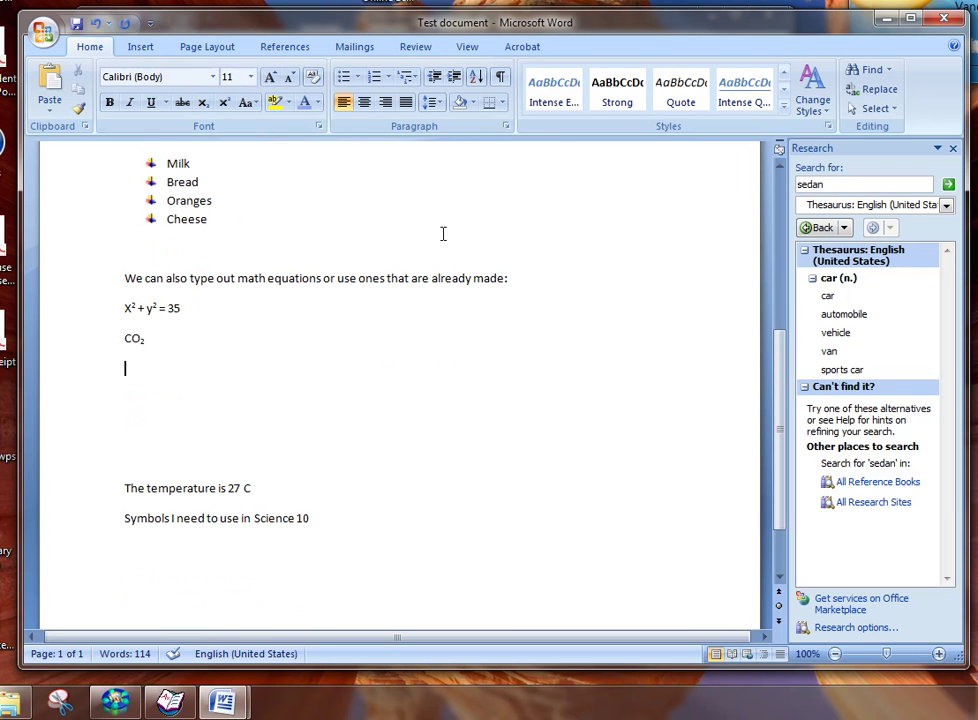
{"action": "left_click", "coordinate": [146, 48]}
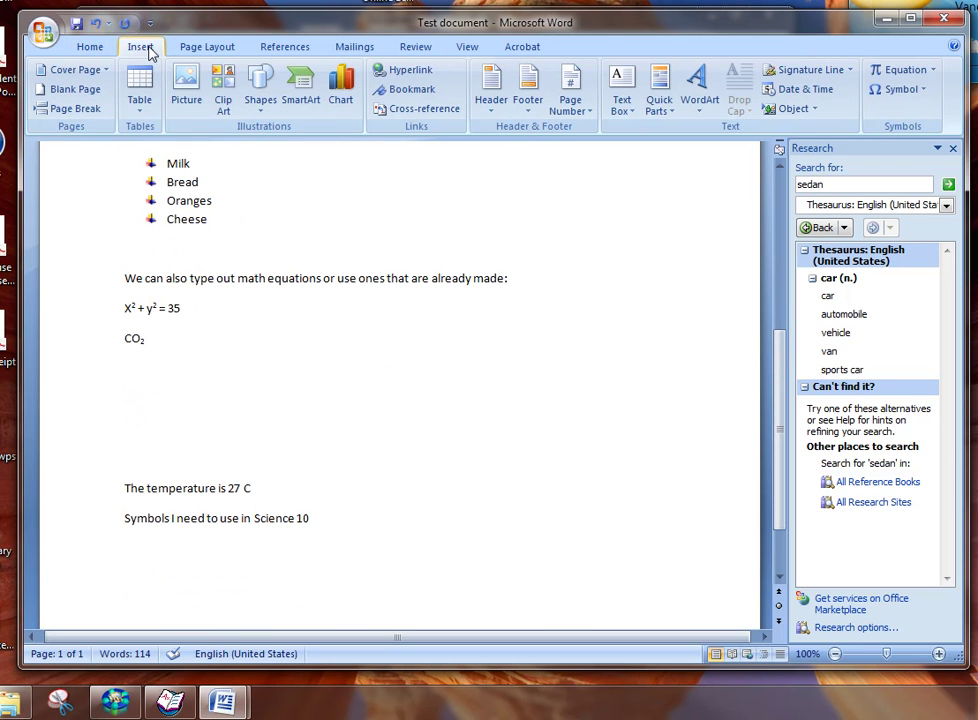
{"action": "left_click", "coordinate": [906, 70]}
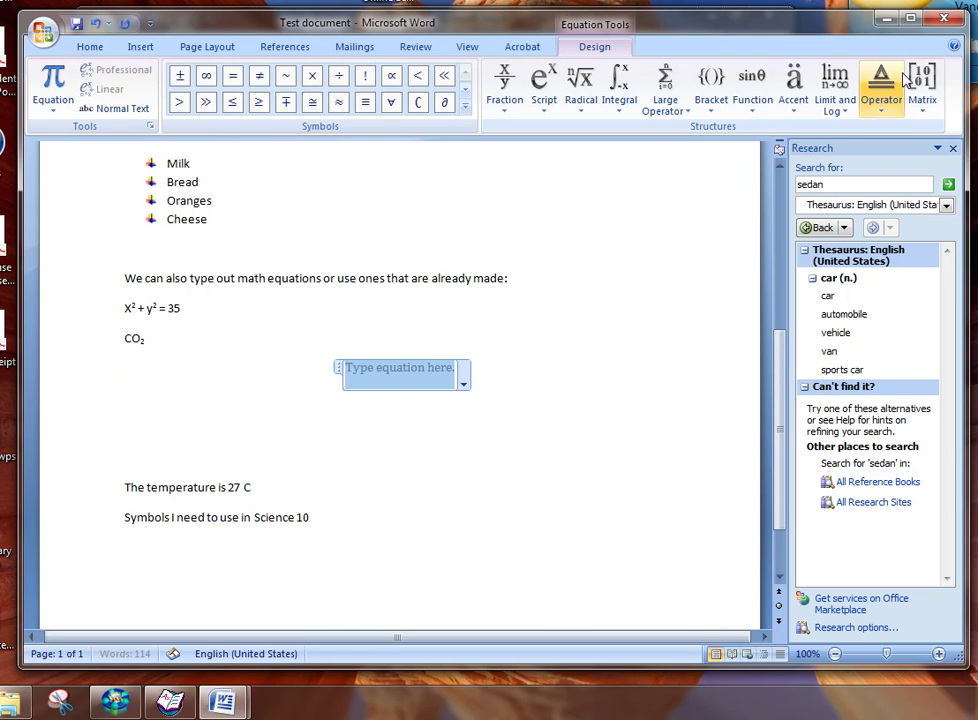
{"action": "key", "text": "ctrl+z"}
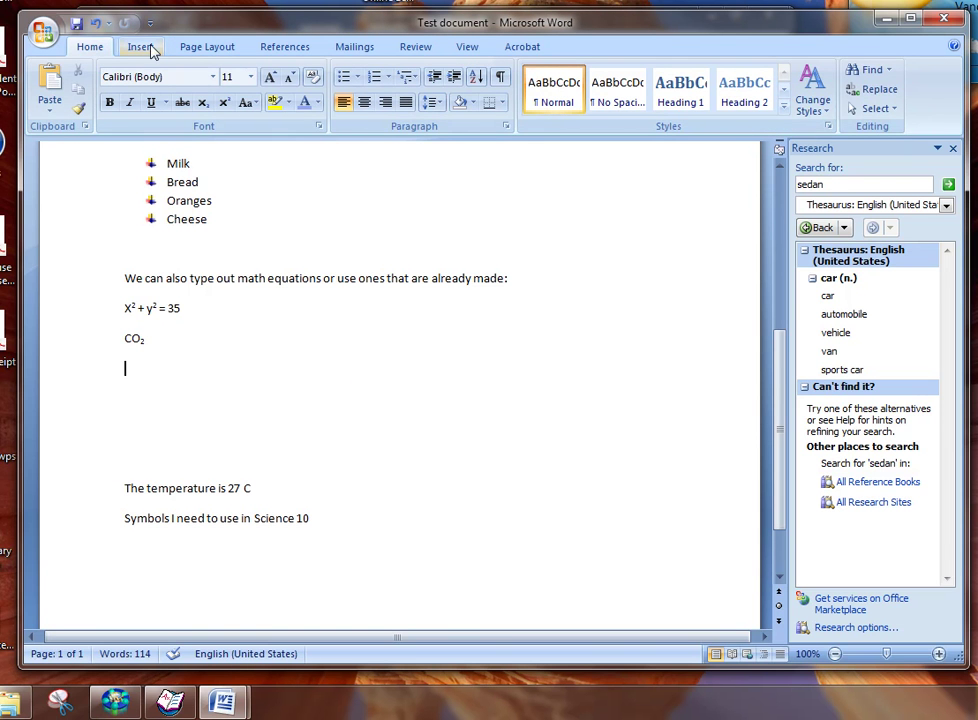
Insert the built-in Area of Circle equation on the empty line below the CO2 formula.
{"action": "left_click", "coordinate": [145, 46]}
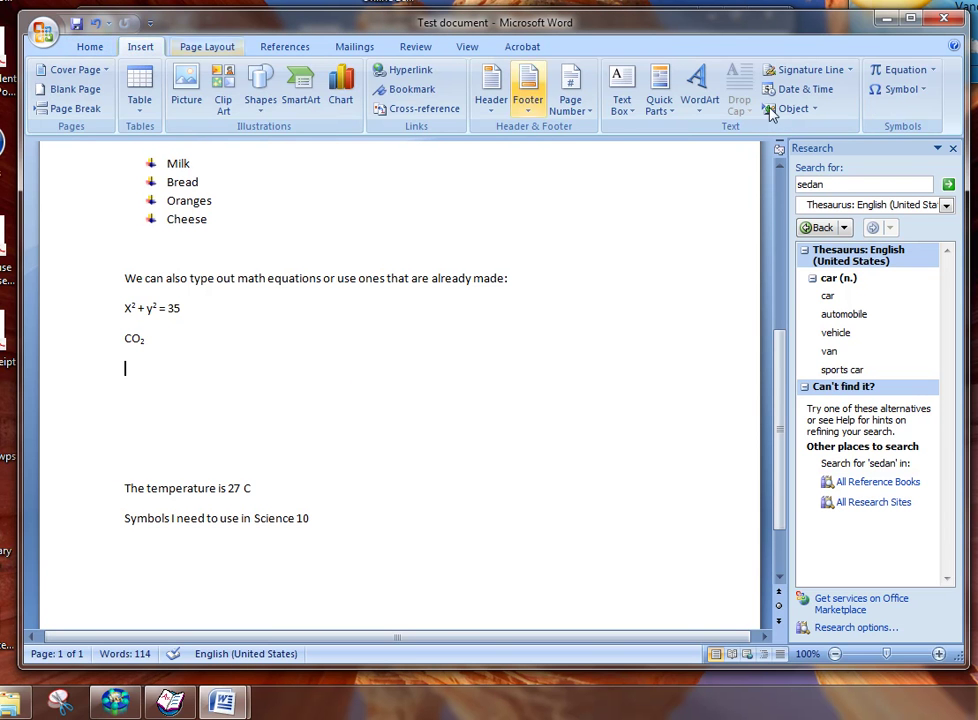
{"action": "left_click", "coordinate": [931, 69]}
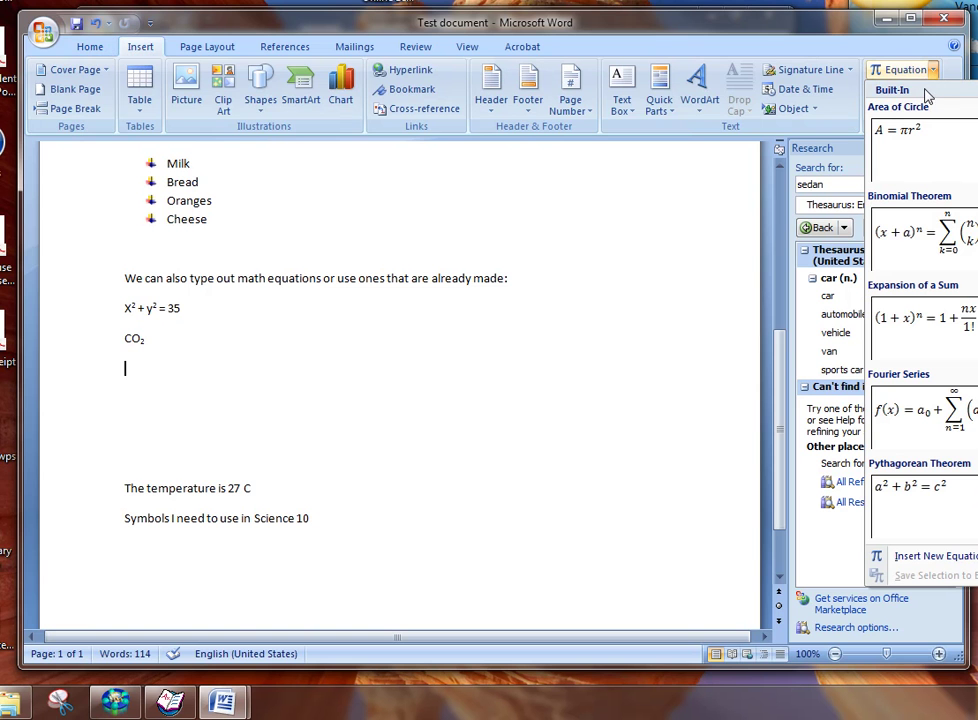
{"action": "key", "text": "Escape"}
{"action": "left_click", "coordinate": [932, 70]}
{"action": "left_click", "coordinate": [914, 137]}
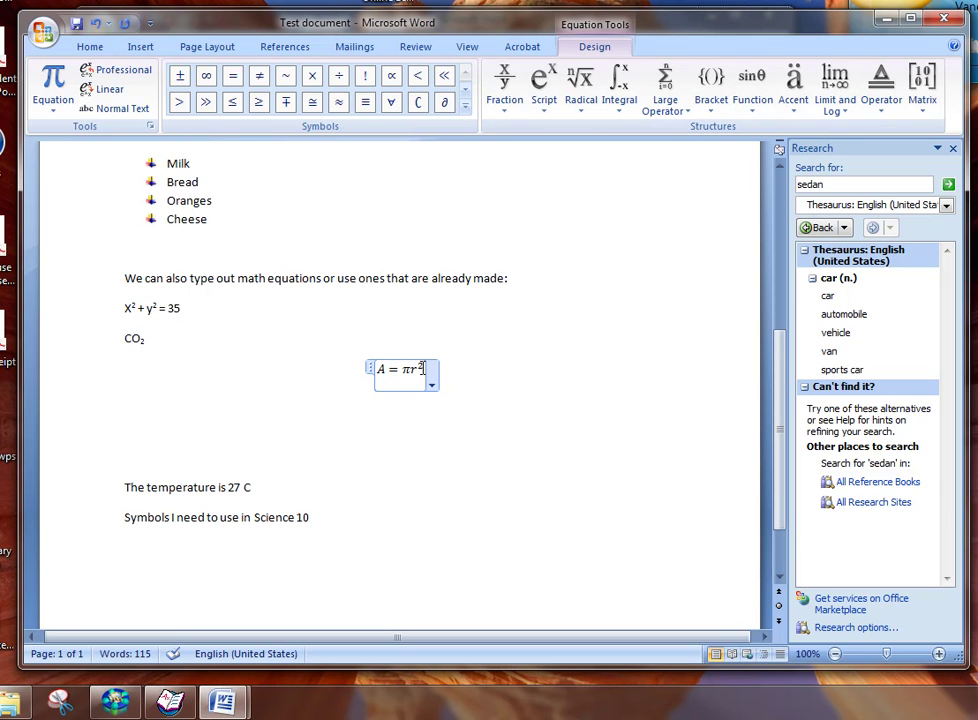
Replace the r in the circle area equation with 3 and left-align the equation.
{"action": "double_click", "coordinate": [418, 369]}
{"action": "type", "text": "3"}
{"action": "left_click", "coordinate": [415, 436]}
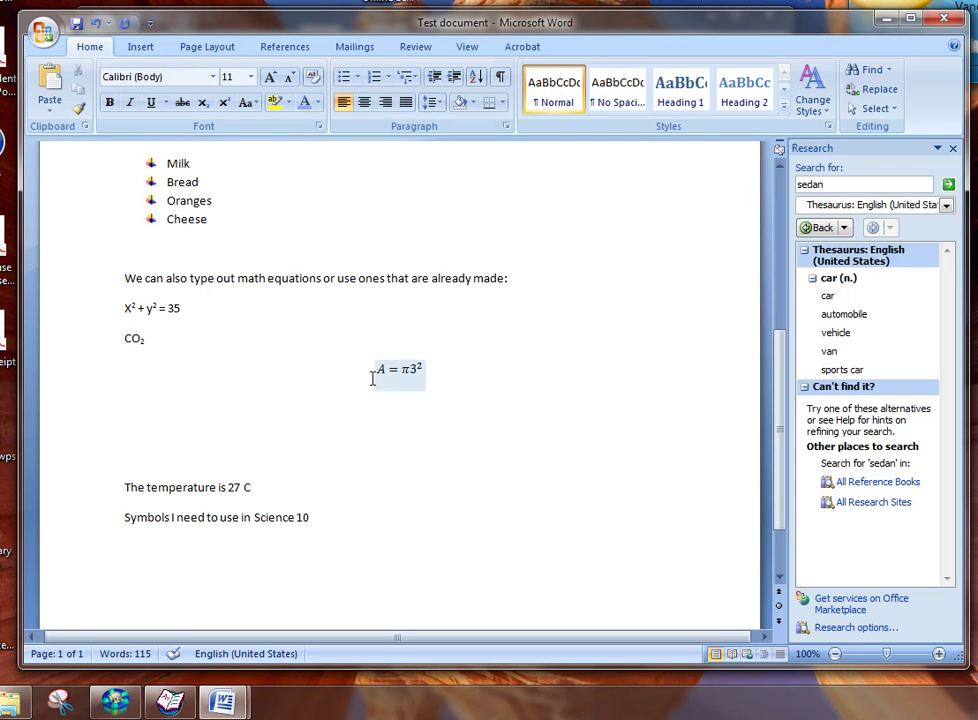
{"action": "left_click", "coordinate": [375, 371]}
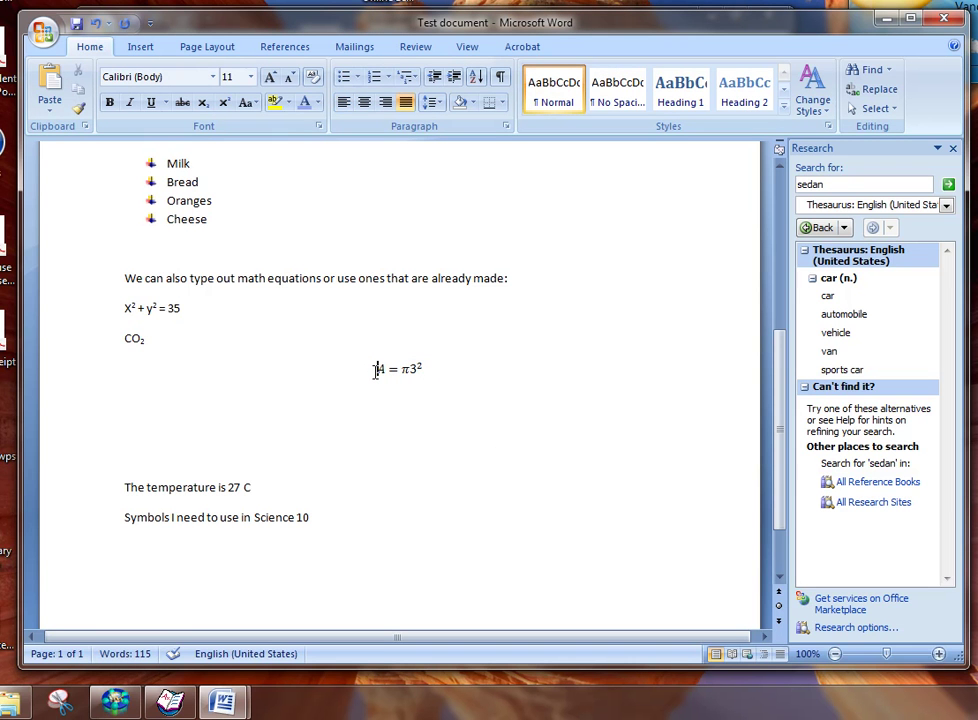
{"action": "left_click", "coordinate": [342, 106]}
Open the symbol choices for adding a symbol to the line "The temperature is 27 C".
{"action": "scroll", "coordinate": [390, 365], "scroll_direction": "down", "scroll_amount": 2}
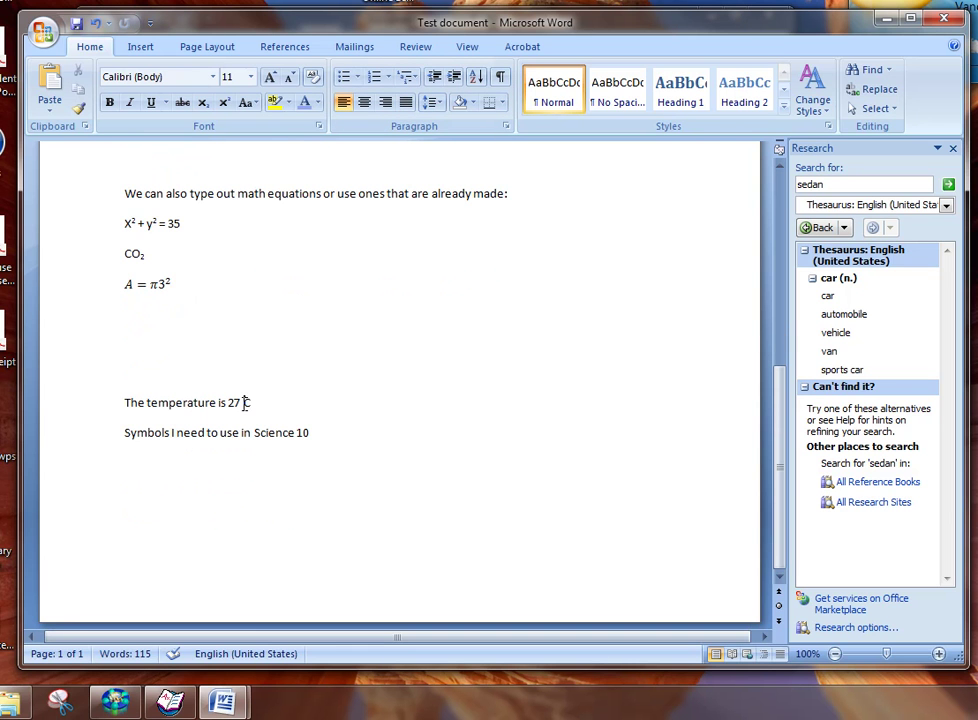
{"action": "left_click", "coordinate": [140, 47]}
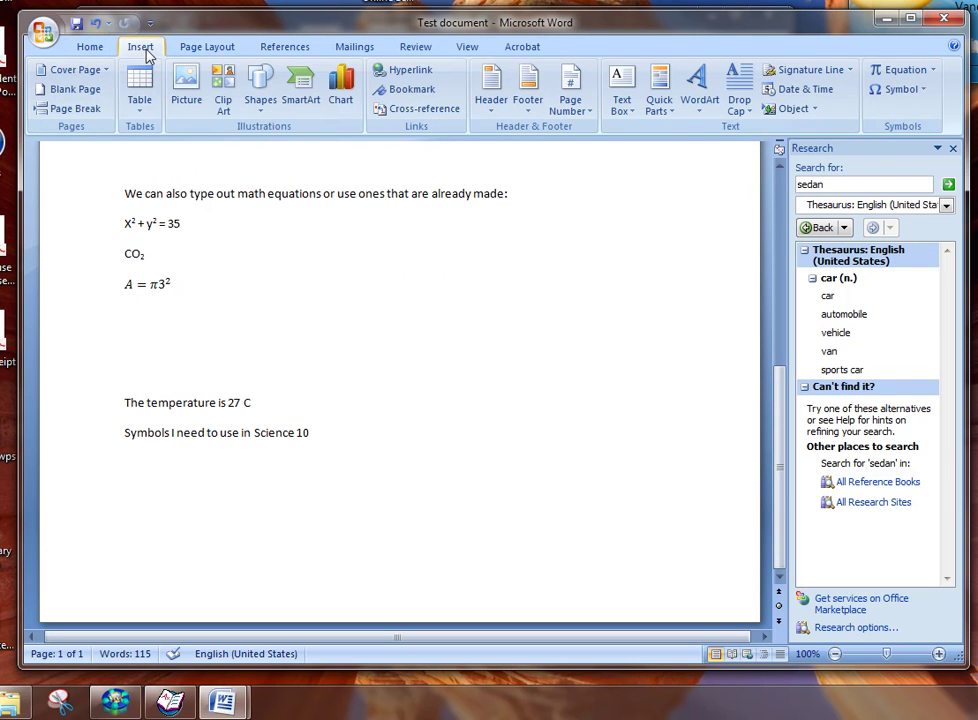
{"action": "left_click", "coordinate": [921, 90]}
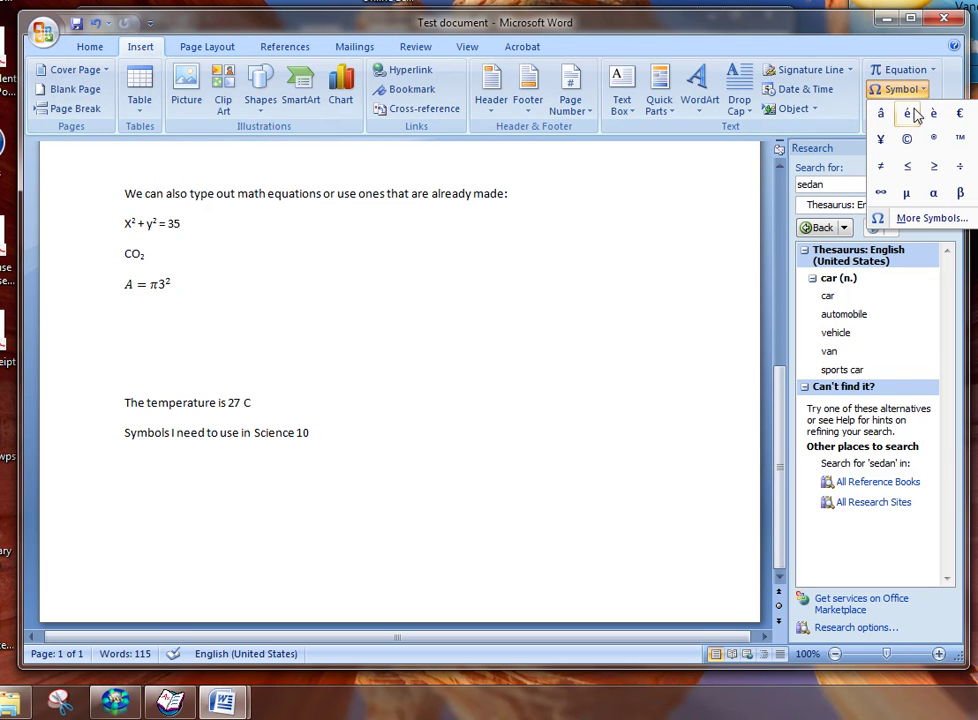